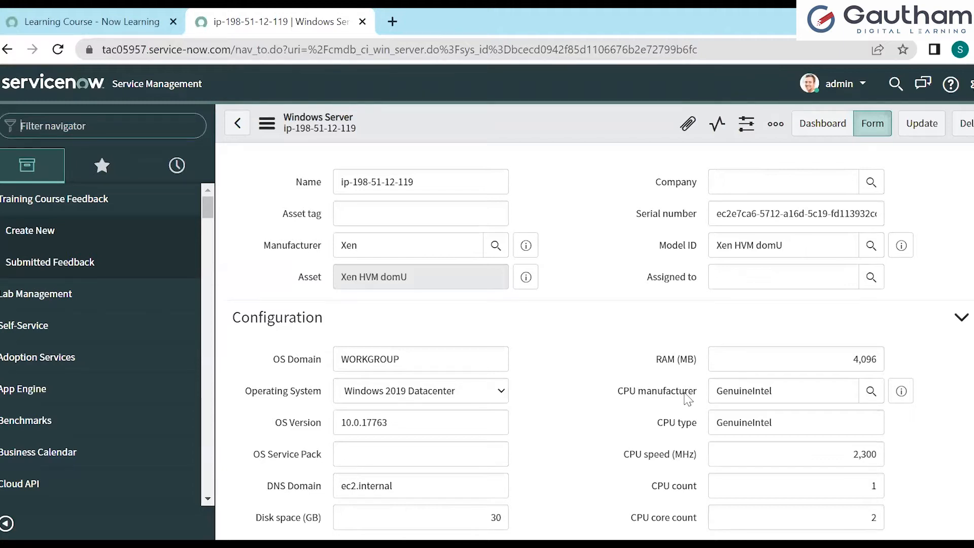
Filter the navigator for "pattern", open the Discovery Patterns list, and close the Learning Course browser tab.
left_click(153, 130)
type("p")
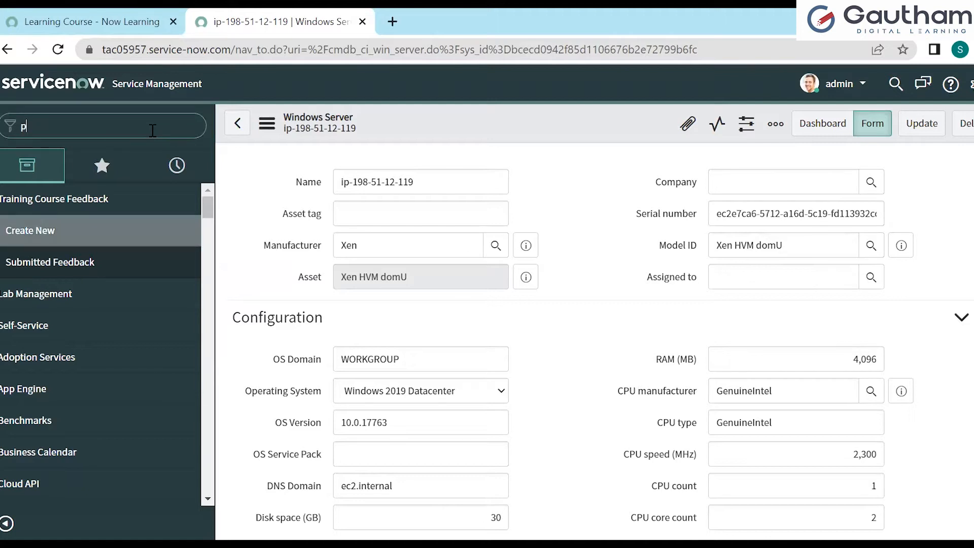
type("att")
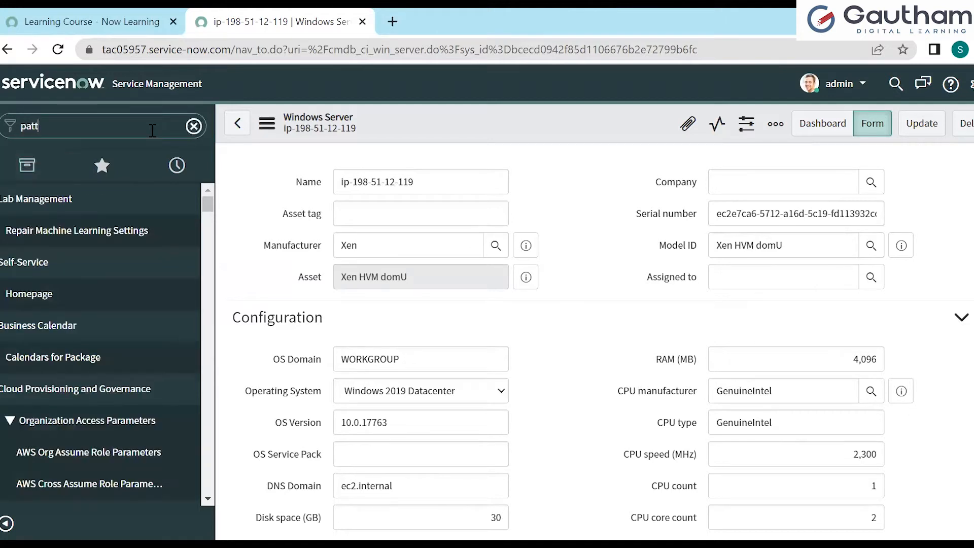
type("ern")
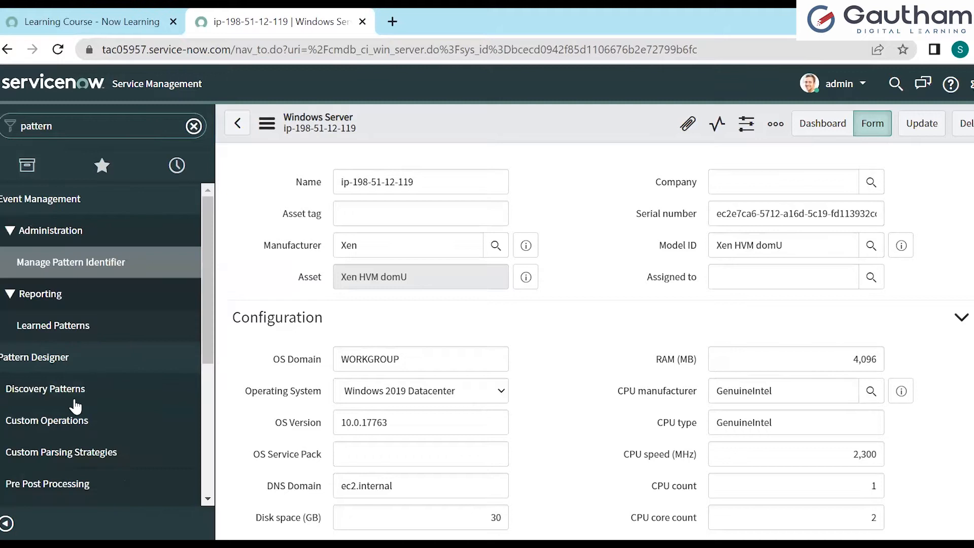
left_click(81, 395)
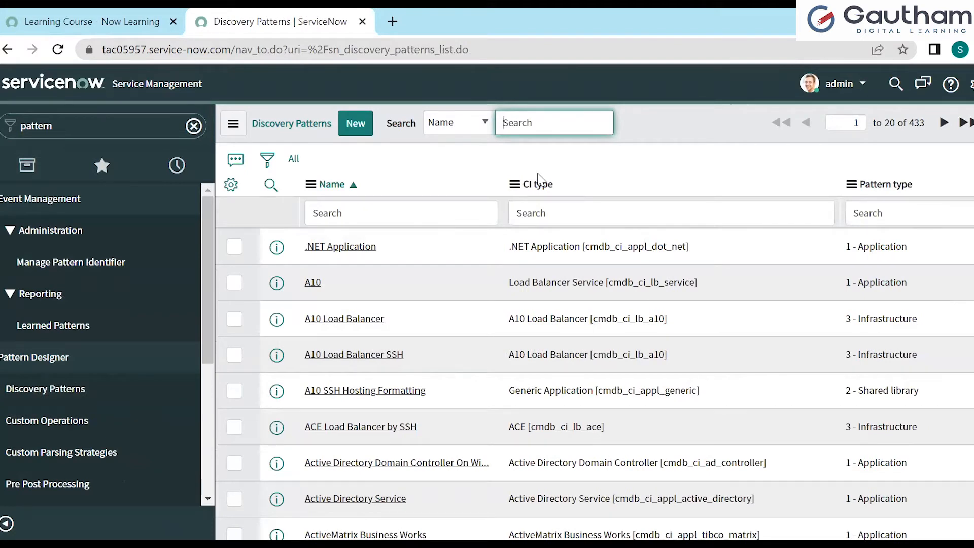
left_click(535, 379)
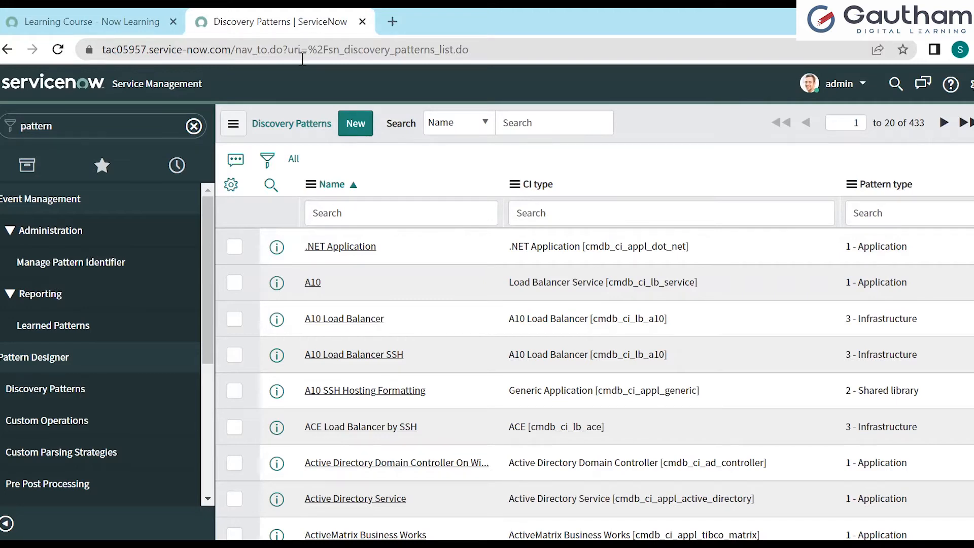
key("ctrl+w")
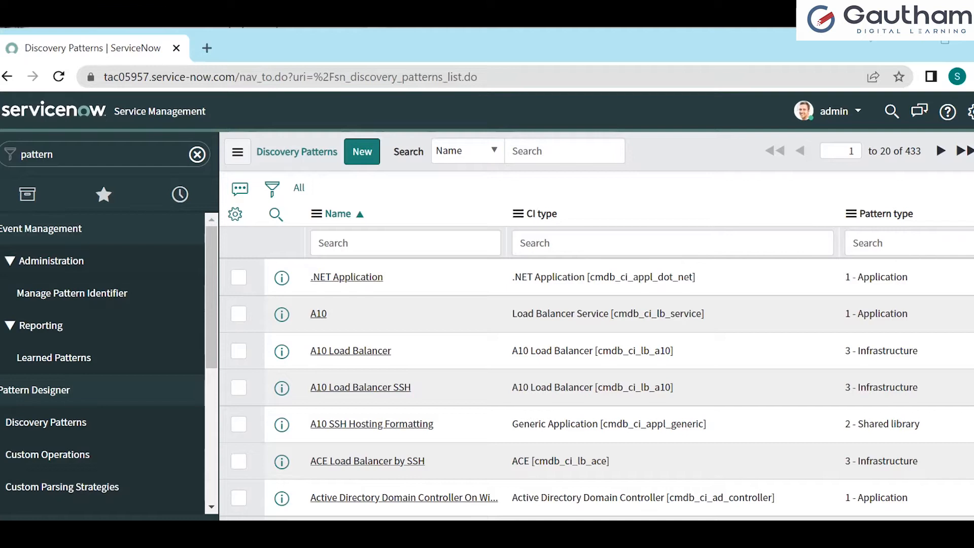
Create a new discovery pattern named iTunes with the pattern type Application.
left_click(360, 154)
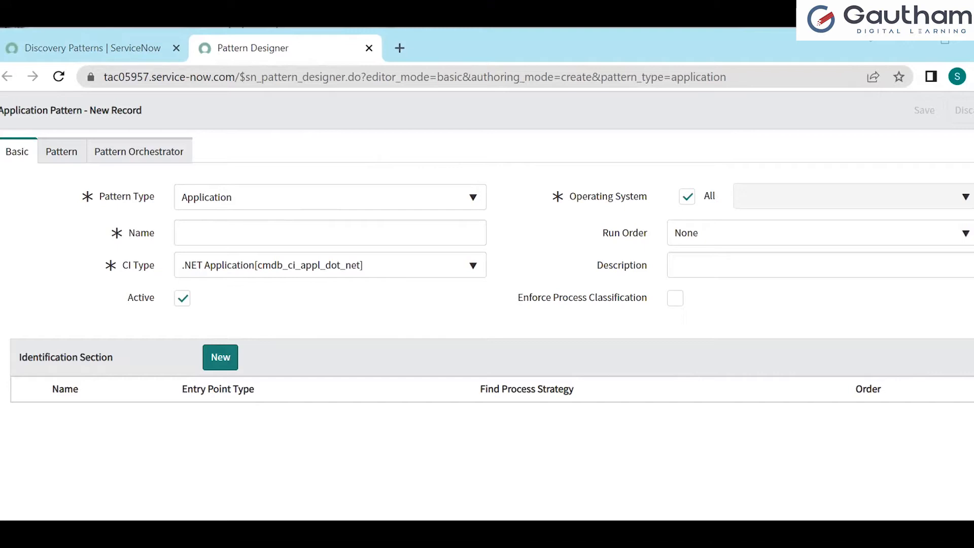
left_click(277, 231)
type("iTunes")
left_click(300, 203)
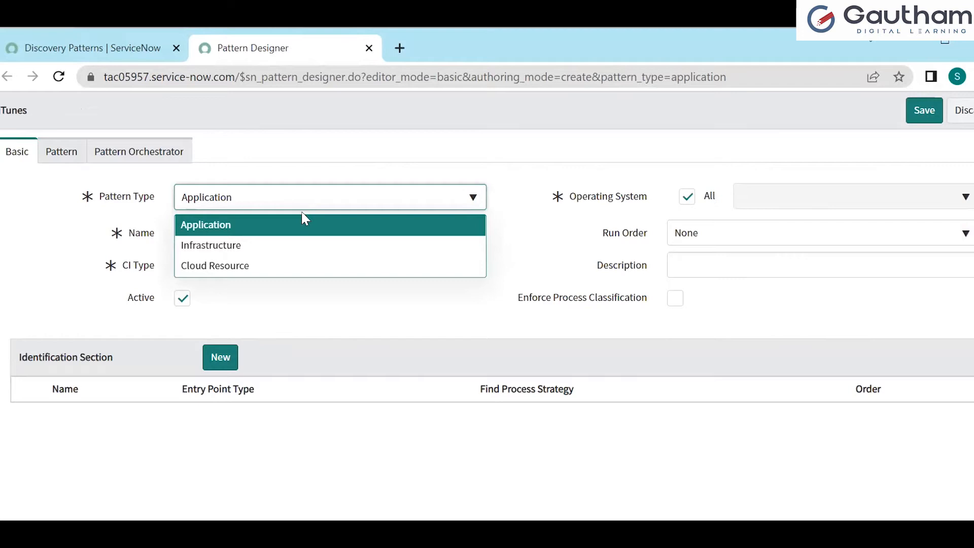
left_click(306, 226)
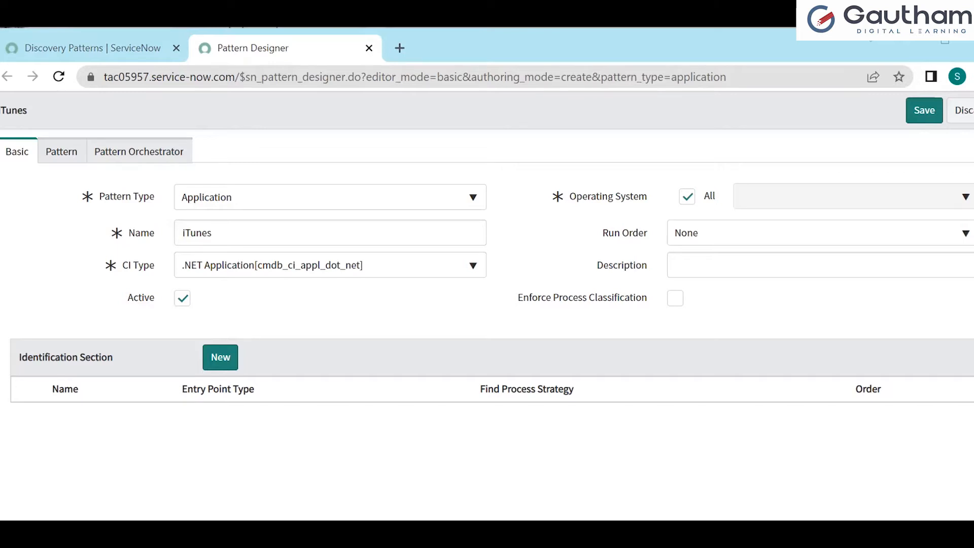
Set the pattern's CI type to Application[cmdb_ci_appl] and enable Enforce Process Classification.
left_click(291, 275)
type("appl")
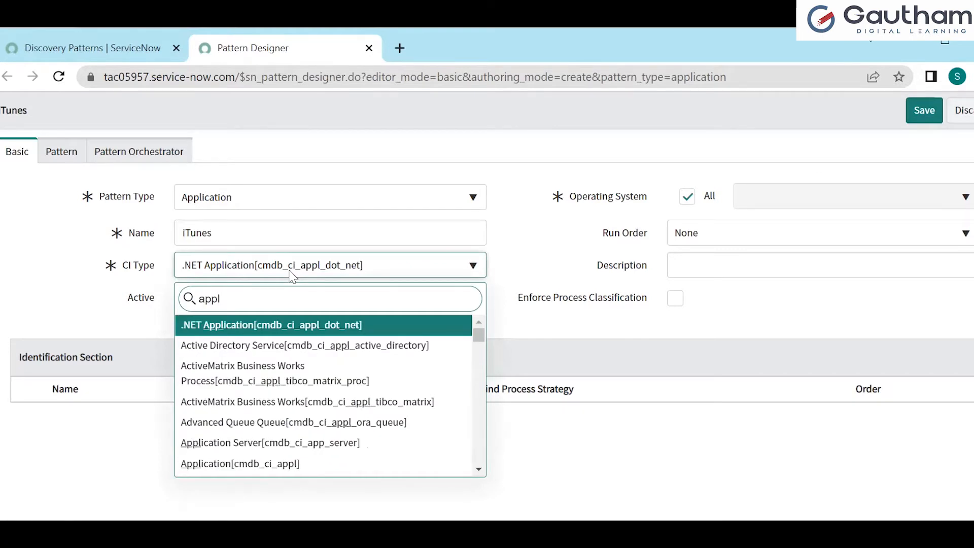
left_click(274, 459)
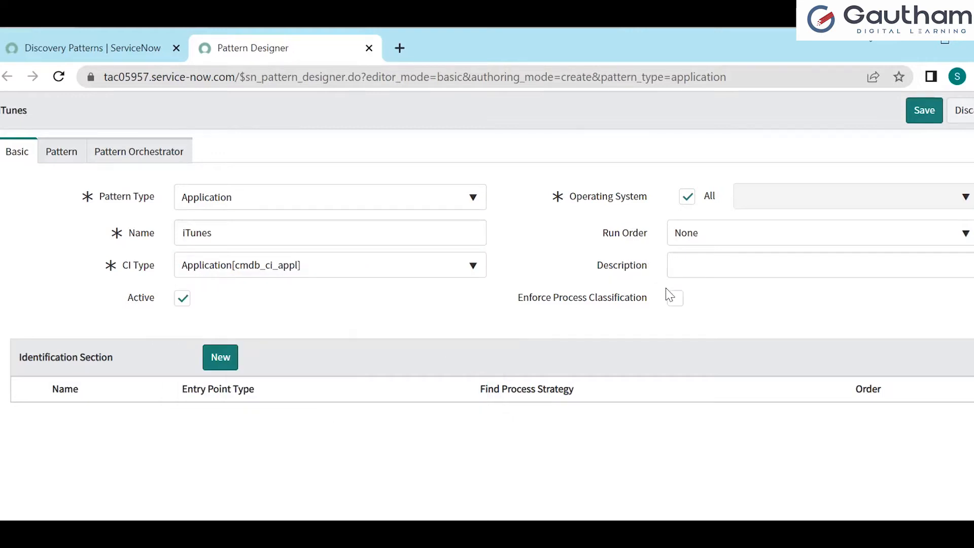
left_click(678, 306)
key("alt+Tab")
Start a new identification section and name it "iTunes Identification Section".
left_click(220, 364)
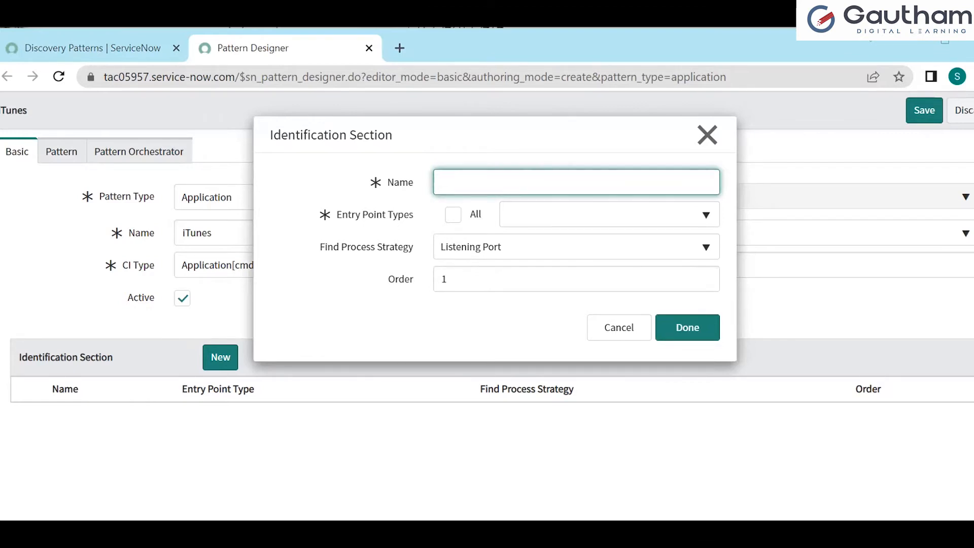
left_click(507, 182)
type("iTunes Identification Section")
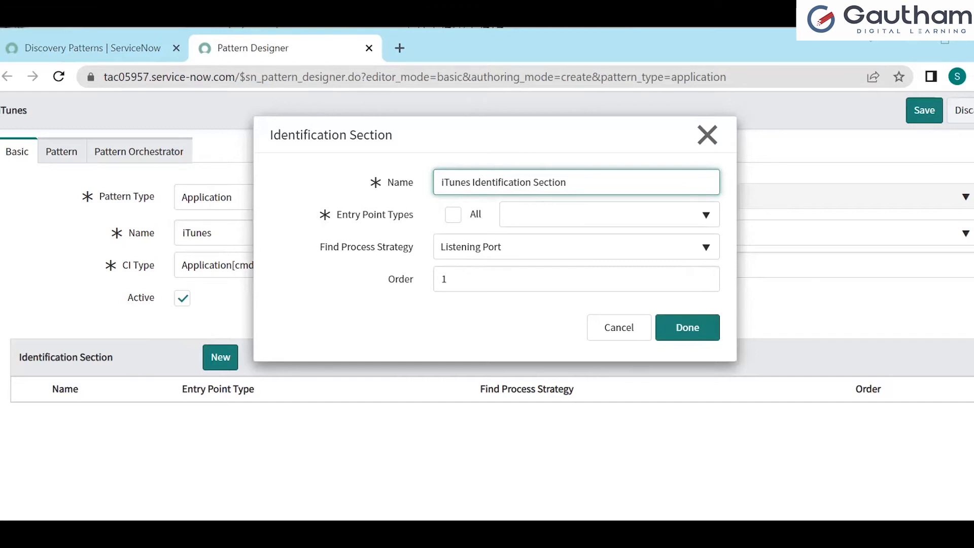
Select TCP Endpoint and HTTP(S) Endpoint as the identification section's entry point types.
left_click(551, 228)
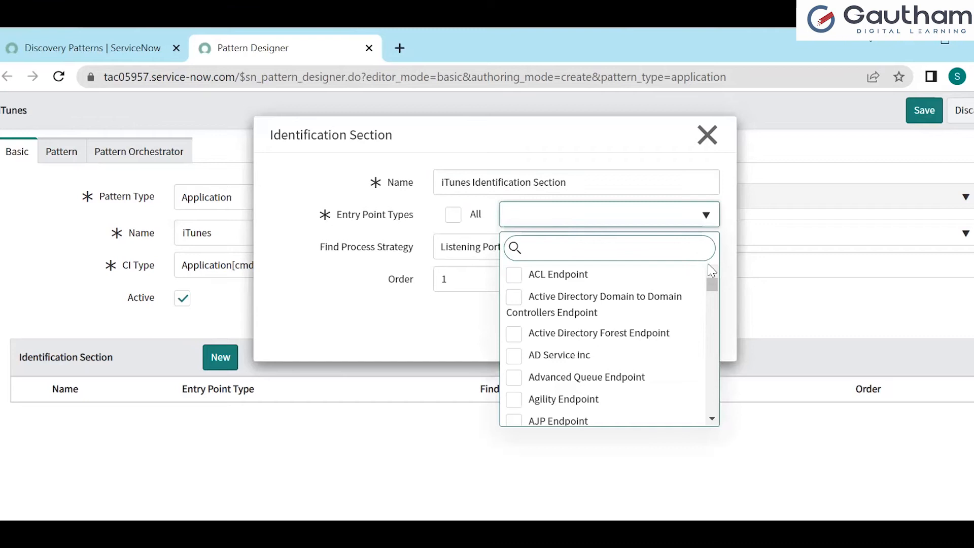
left_click_drag(711, 285, 708, 409)
scroll(710, 401, "up", 5)
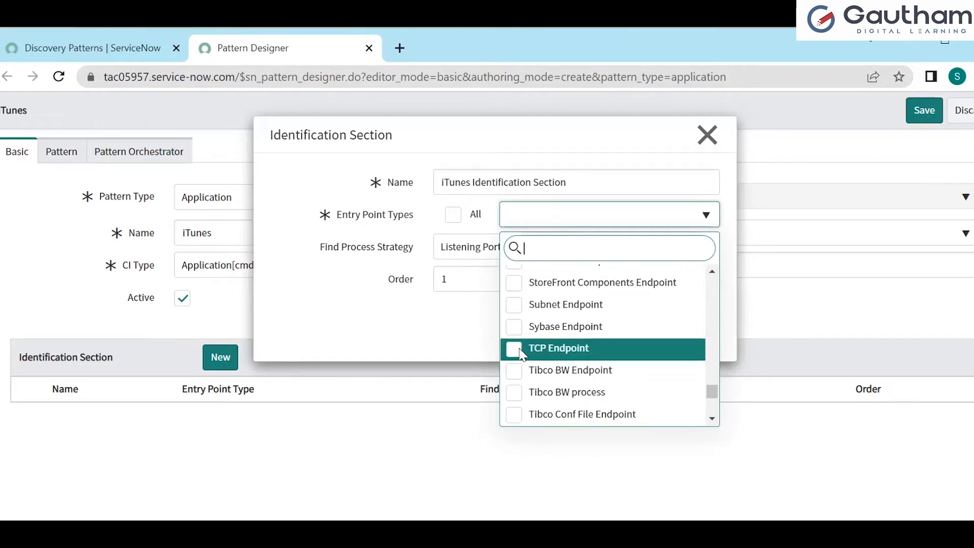
left_click(520, 353)
scroll(710, 386, "up", 3)
left_click_drag(713, 388, 710, 320)
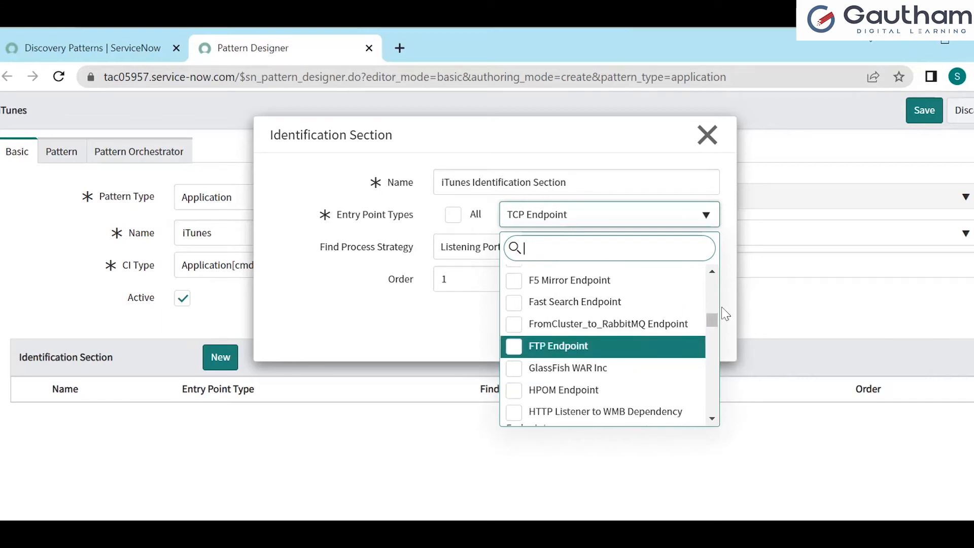
left_click_drag(713, 322, 713, 324)
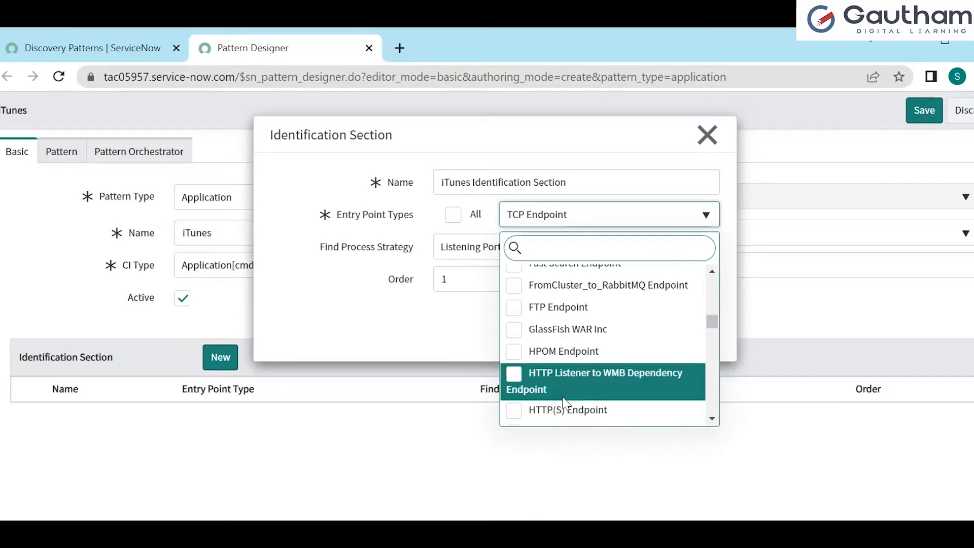
left_click(513, 410)
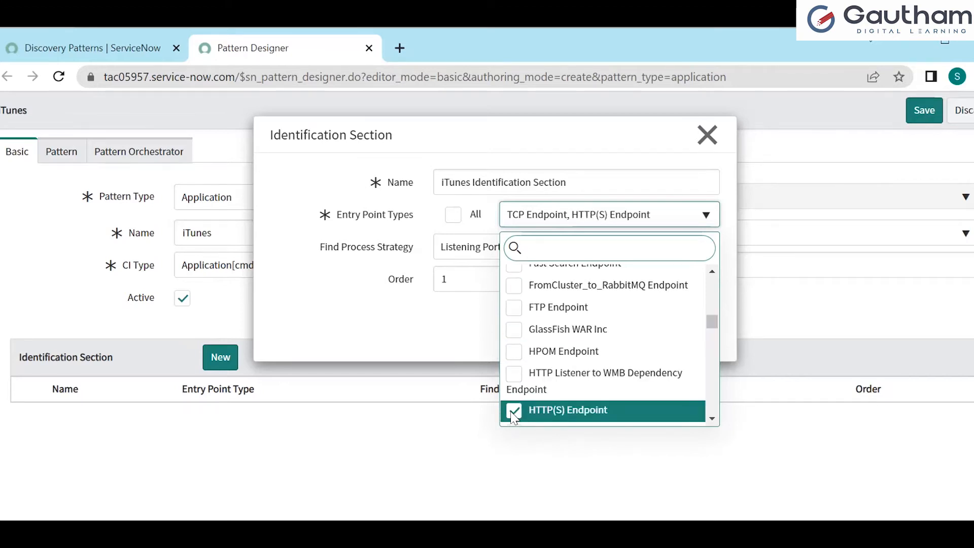
left_click(401, 340)
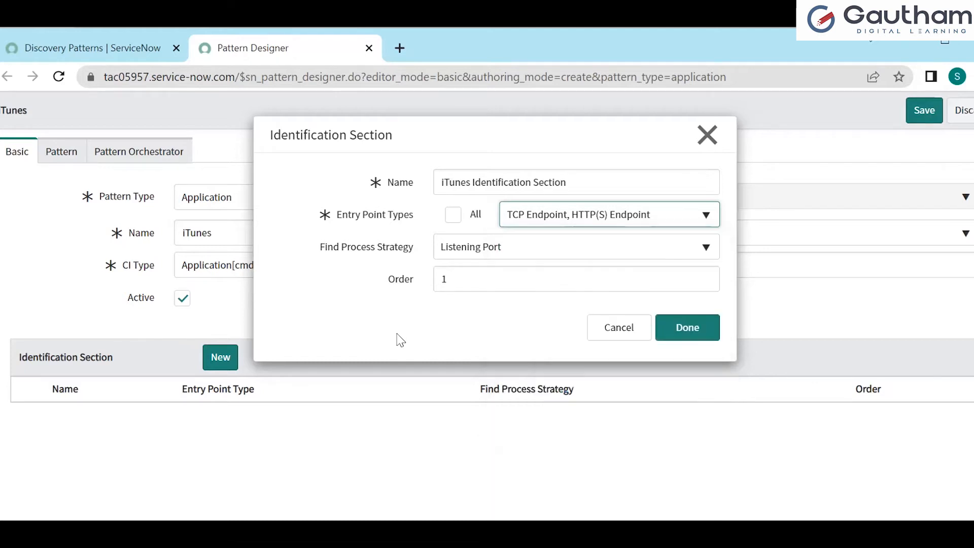
Keep Listening Port as the find process strategy and finish adding the identification section.
left_click(531, 251)
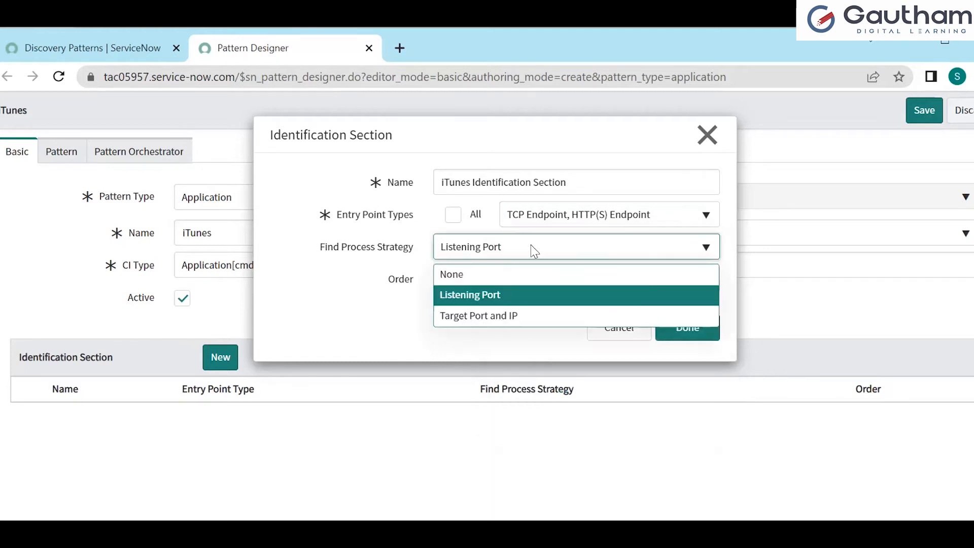
left_click(531, 245)
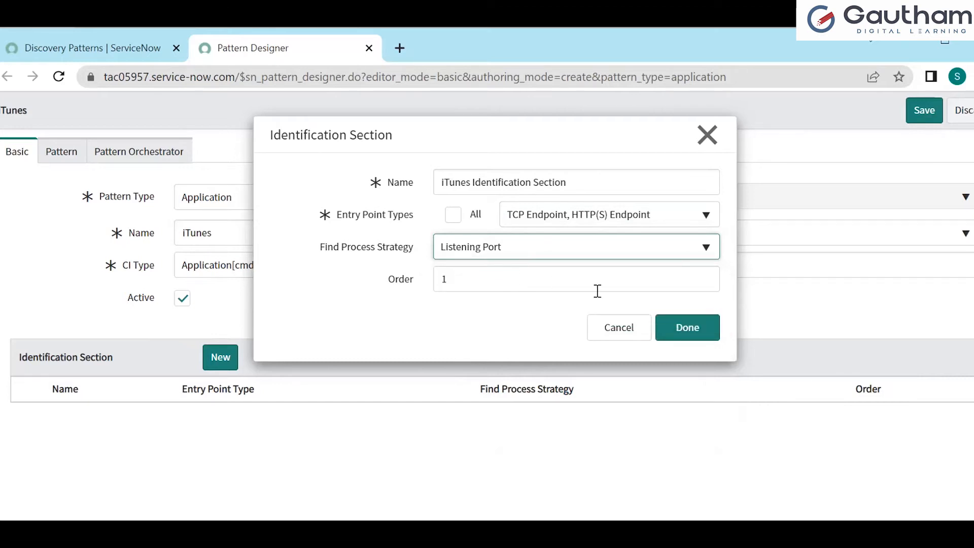
left_click(687, 329)
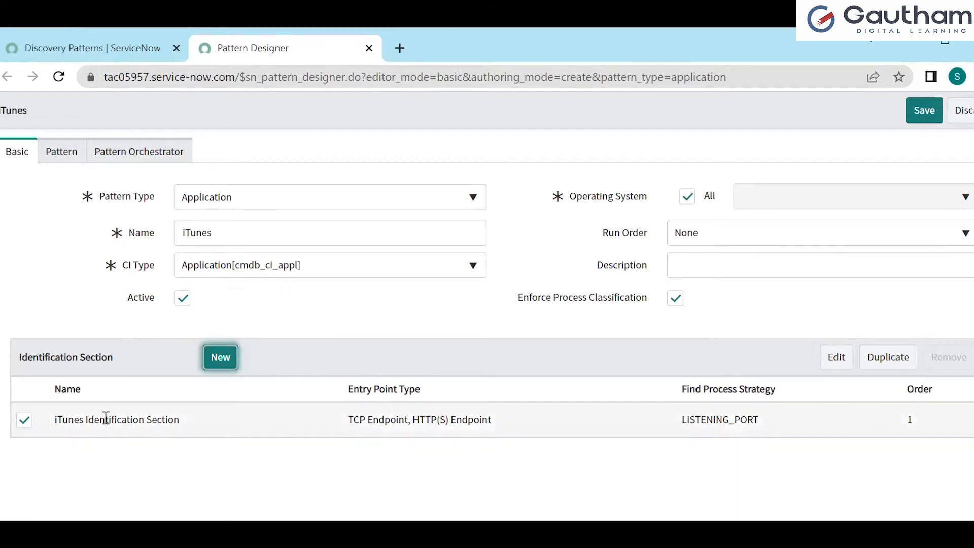
Review the new pattern's text and orchestrator trigger rules, and save the iTunes pattern.
left_click(60, 158)
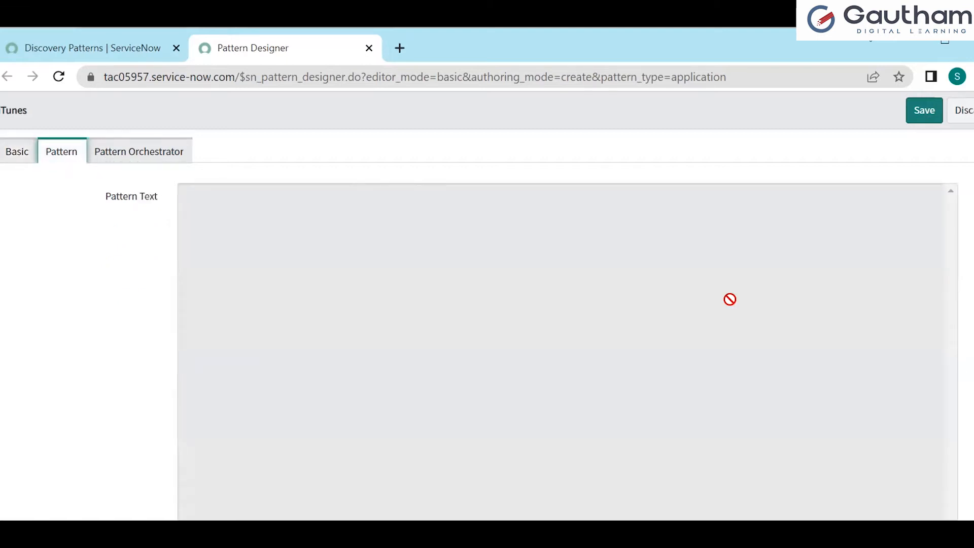
left_click(144, 160)
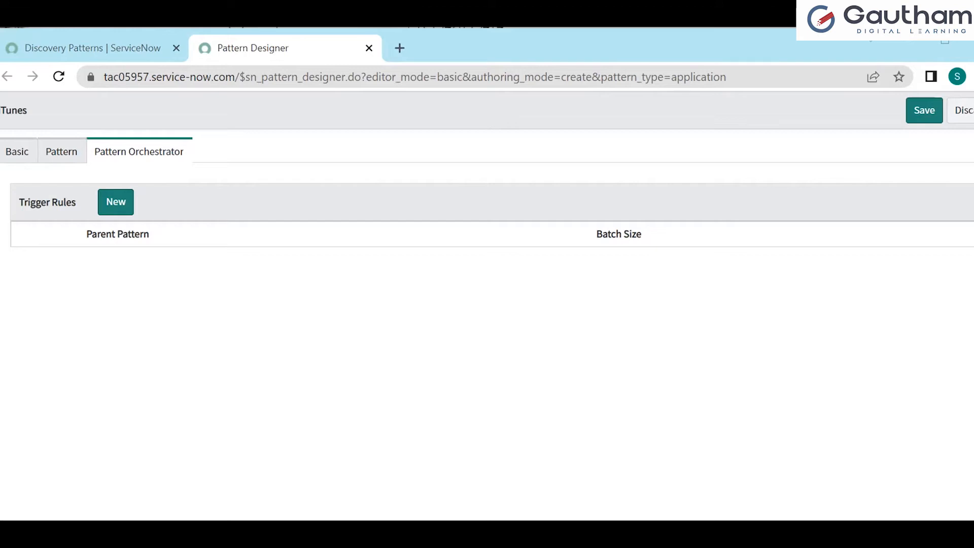
left_click(13, 151)
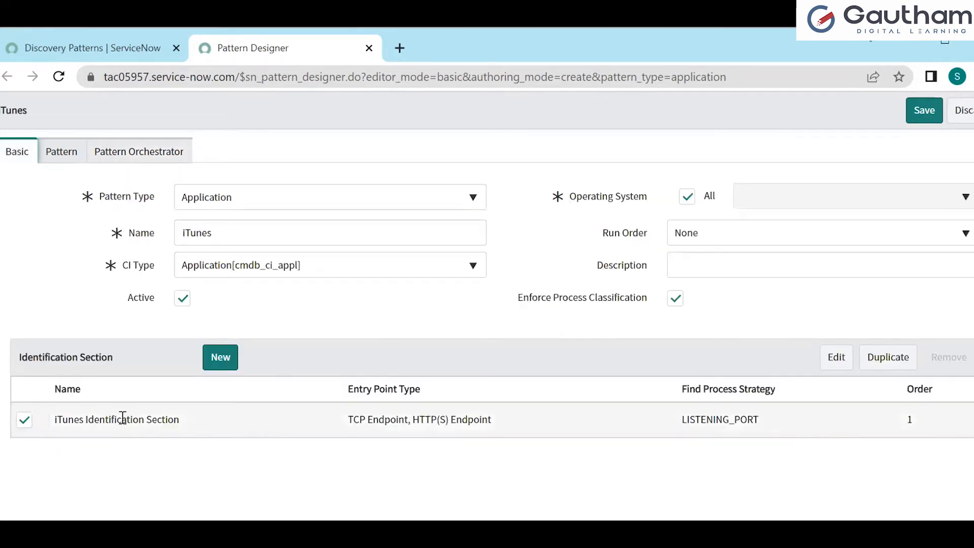
left_click(24, 421)
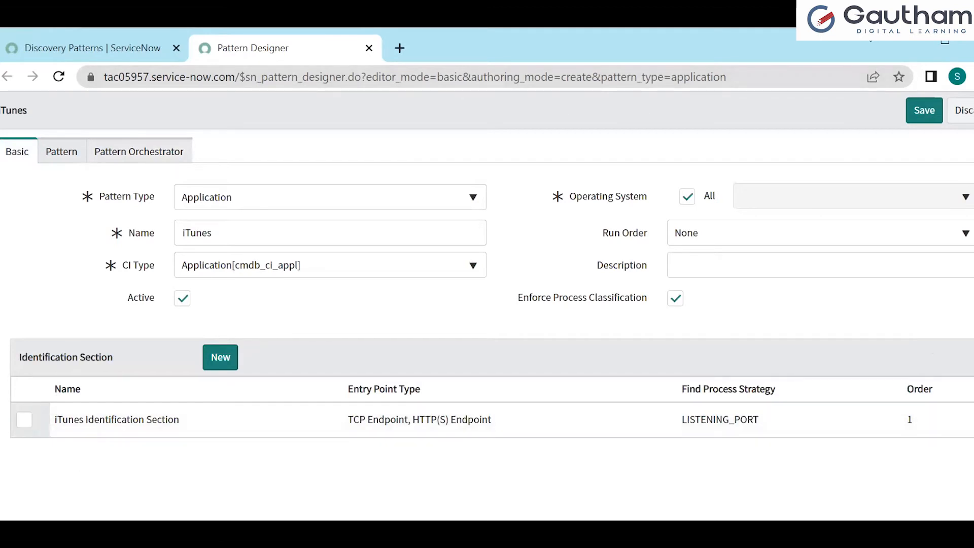
left_click(923, 110)
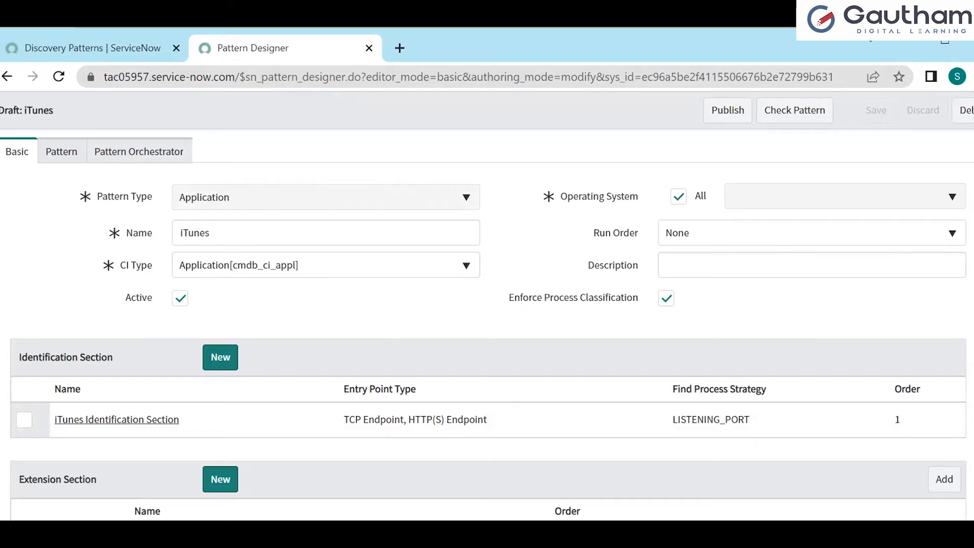
Examine the saved pattern's sections, pattern text and orchestrator settings, and return to the Discovery Patterns list.
scroll(487, 340, "down", 2)
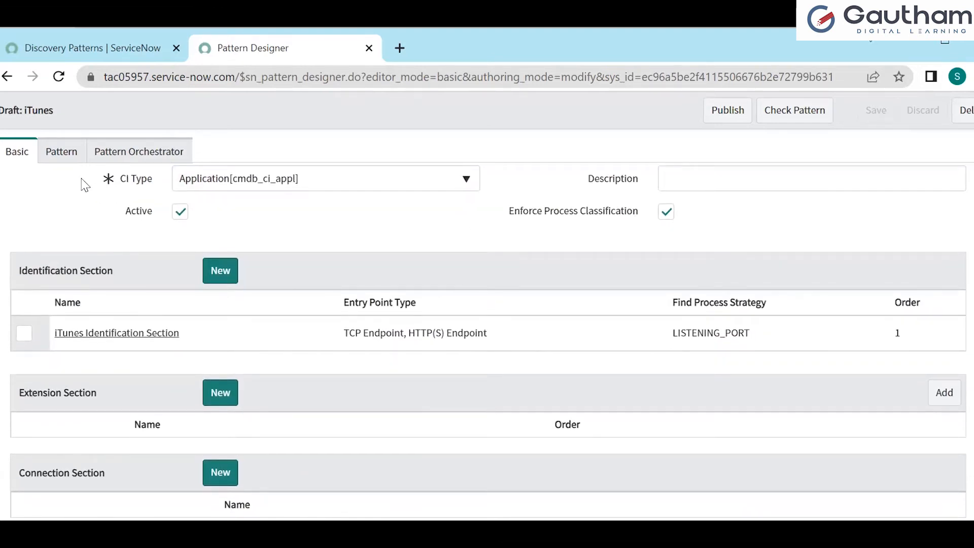
left_click(64, 161)
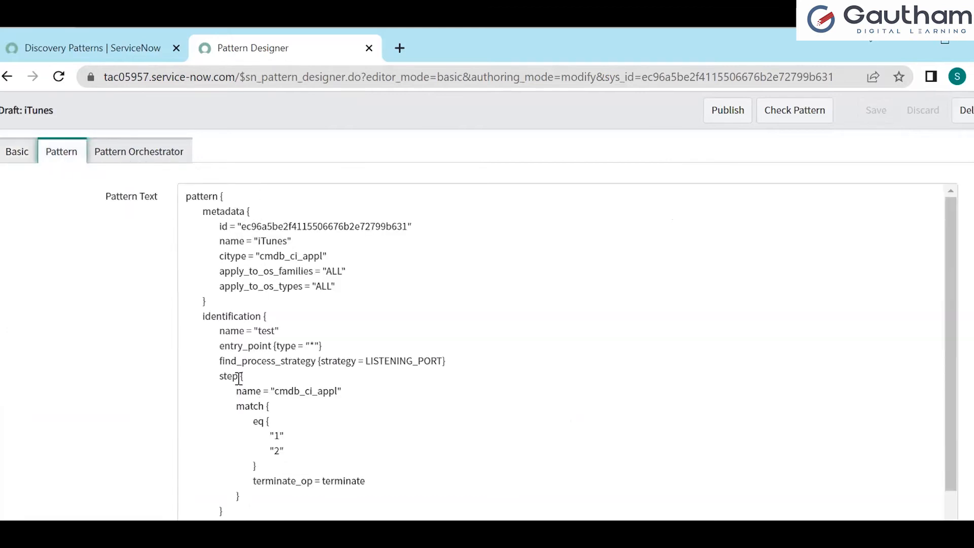
left_click(118, 151)
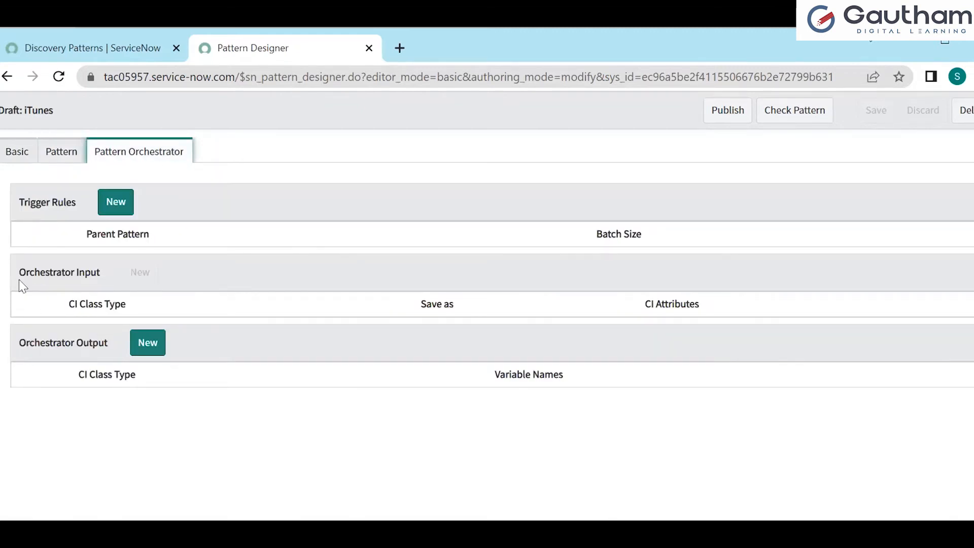
left_click(19, 162)
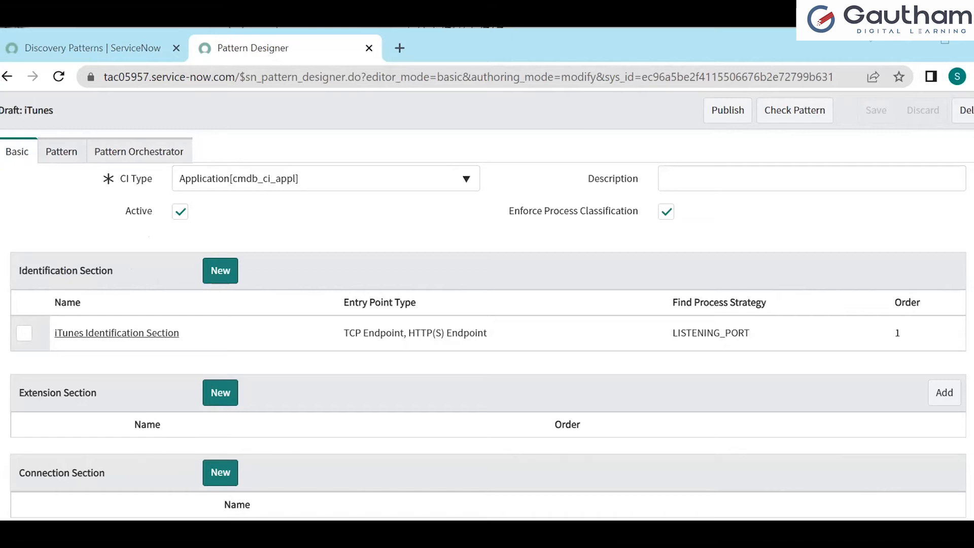
left_click(94, 48)
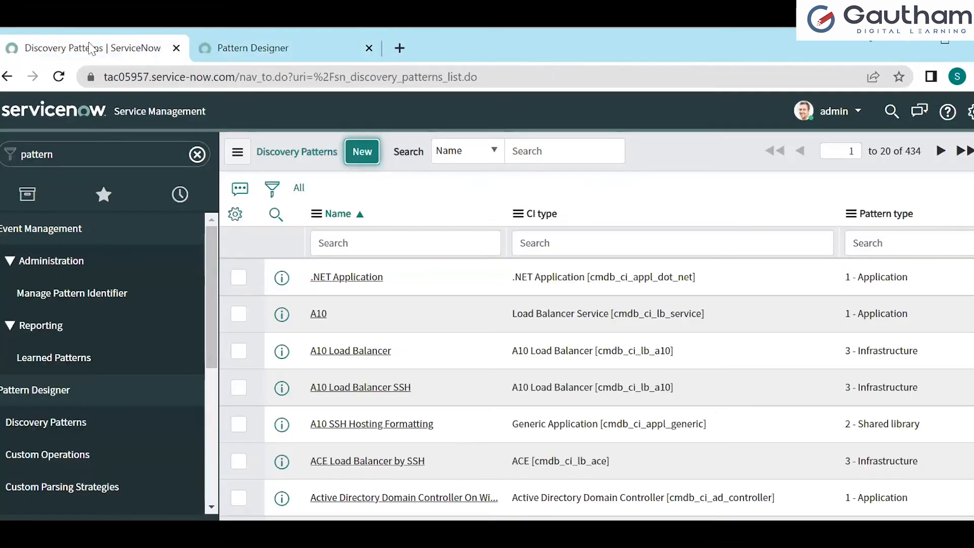
left_click(95, 151)
type("pr")
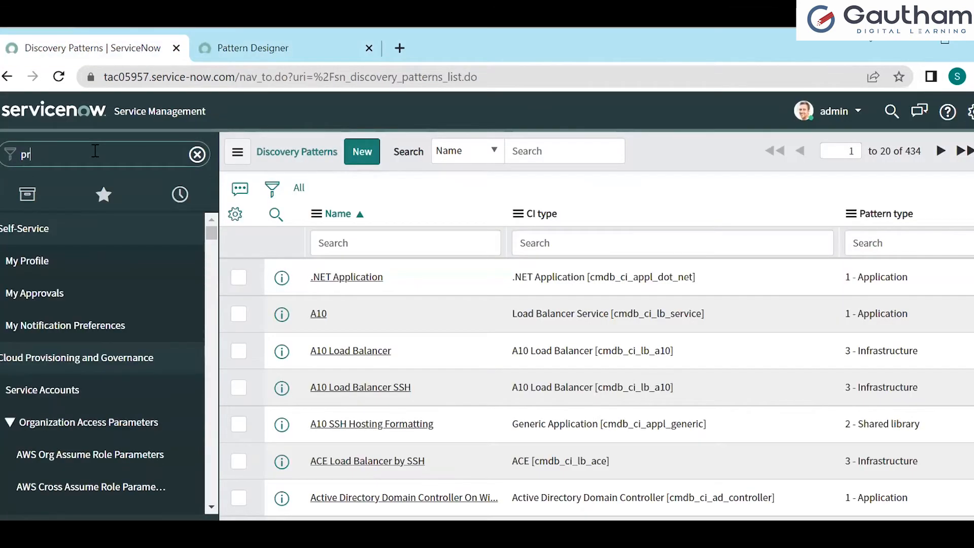
type("ocess")
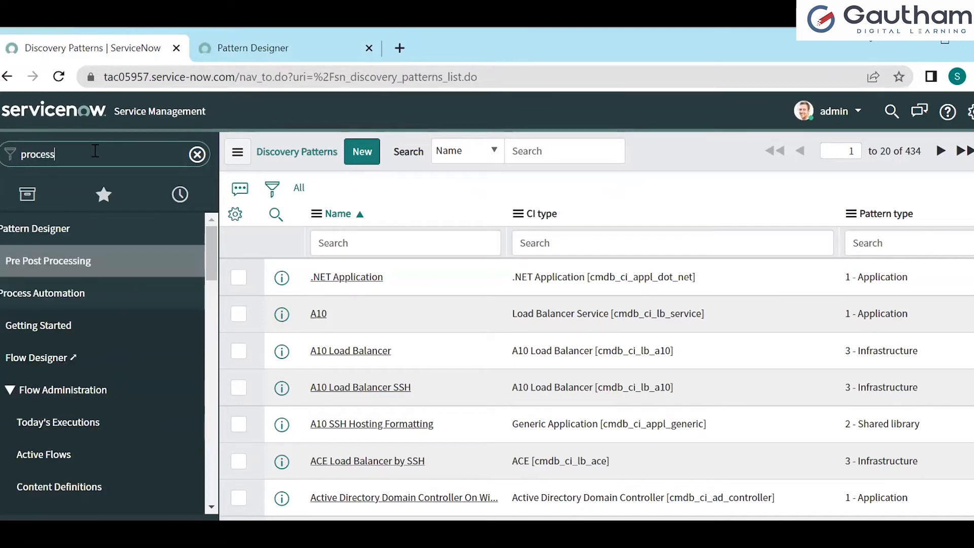
type(" cla")
key("BackSpace")
key("BackSpace")
key("BackSpace")
key("BackSpace")
key("BackSpace")
key("BackSpace")
key("BackSpace")
key("BackSpace")
key("BackSpace")
key("BackSpace")
key("BackSpace")
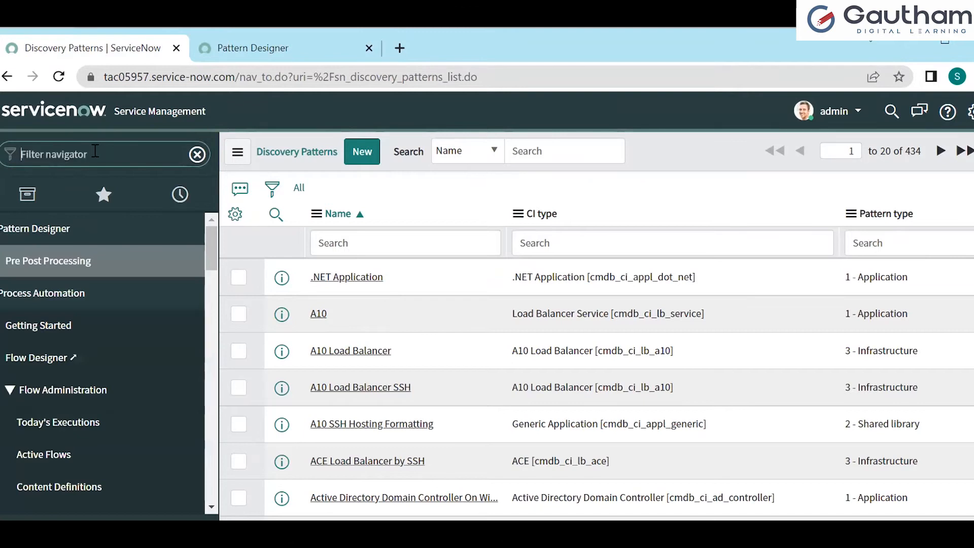
type("classi")
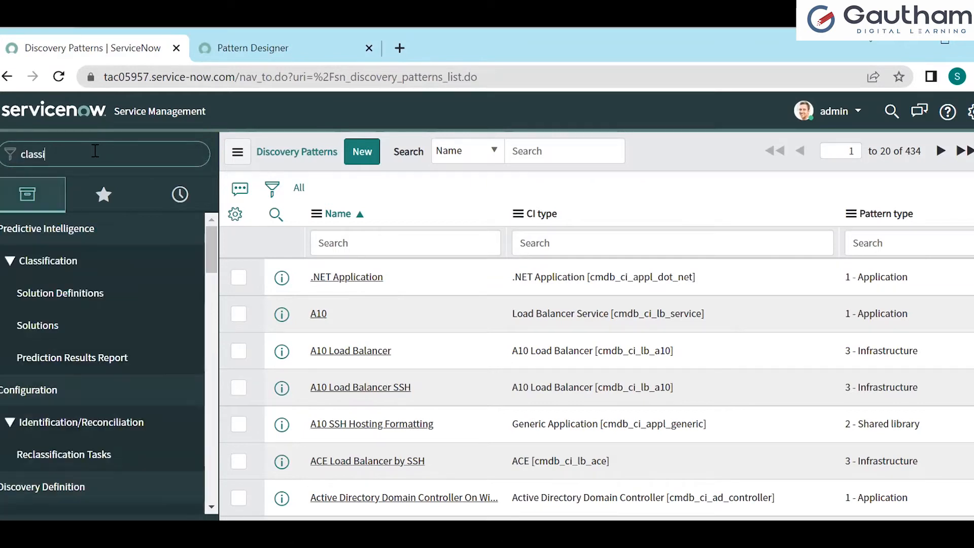
type("fier")
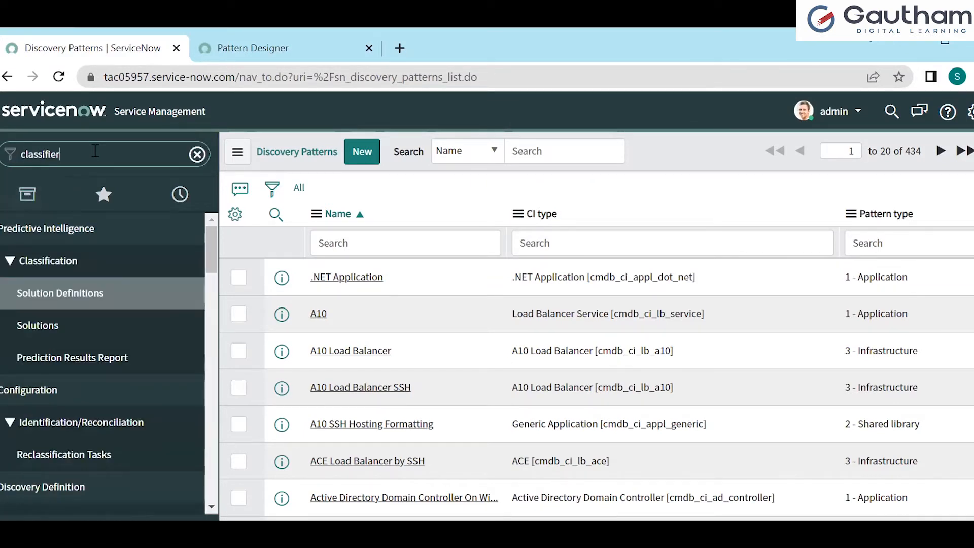
key("BackSpace")
key("BackSpace")
key("BackSpace")
key("BackSpace")
key("BackSpace")
key("BackSpace")
key("BackSpace")
key("BackSpace")
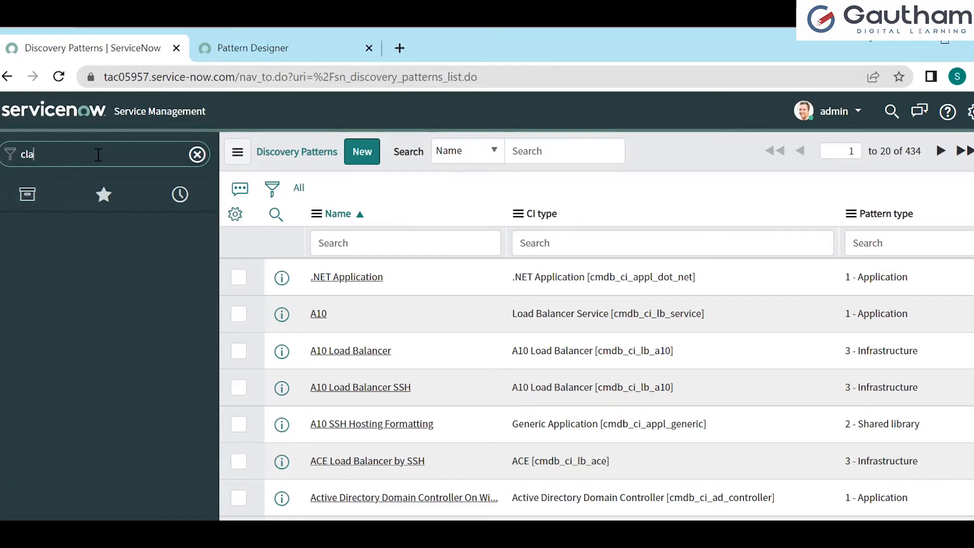
key("BackSpace")
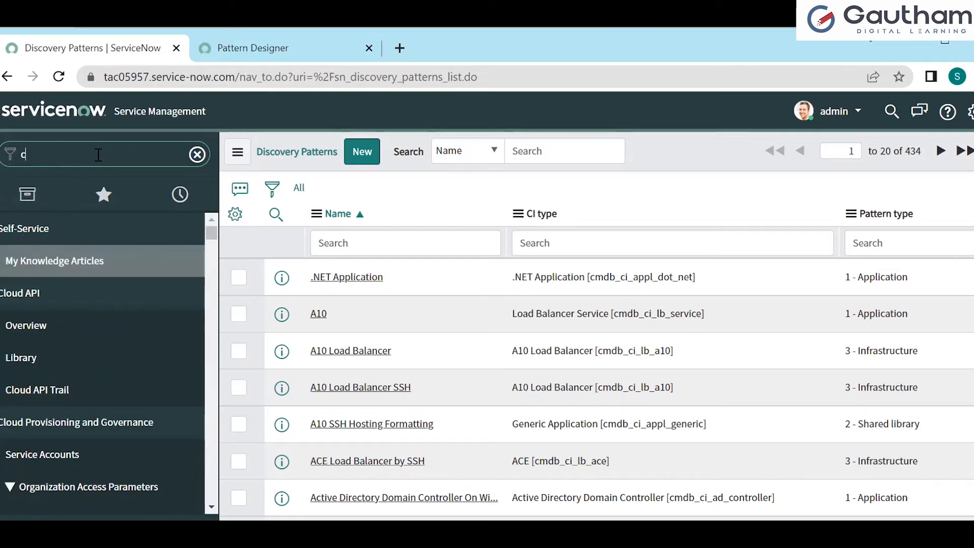
key("BackSpace")
Filter the navigator for "process" and open the CI Classification Processes list in a new browser tab.
type("p")
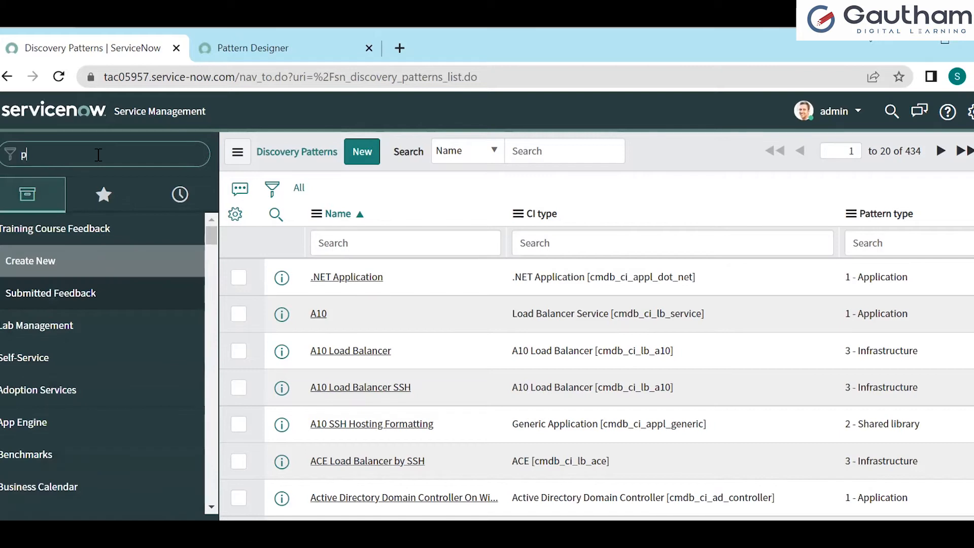
type("roce")
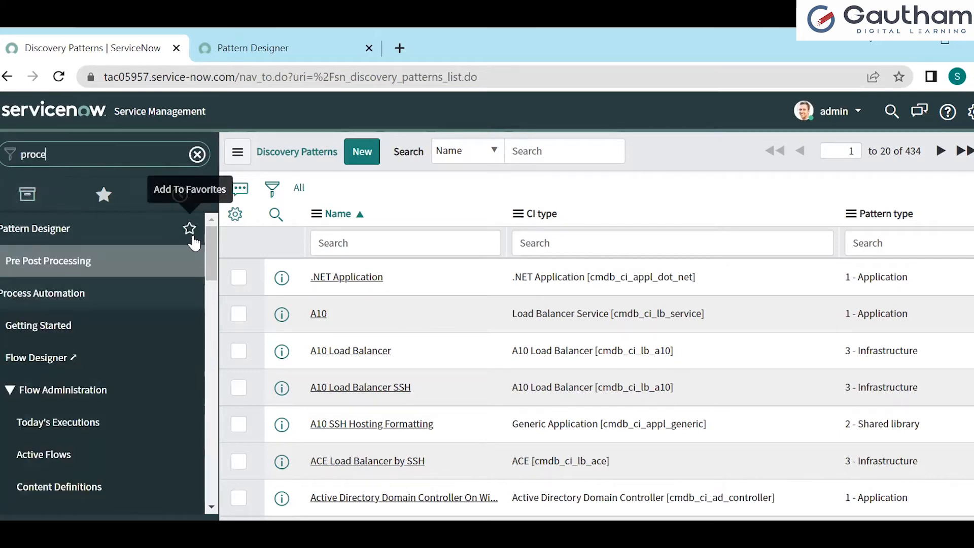
type("ss")
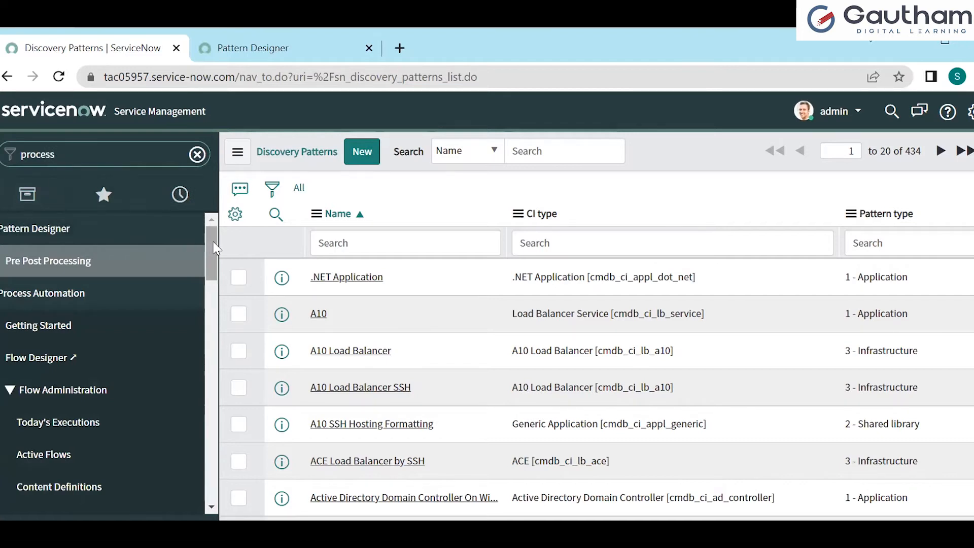
scroll(215, 251, "down", 1)
left_click_drag(213, 245, 204, 357)
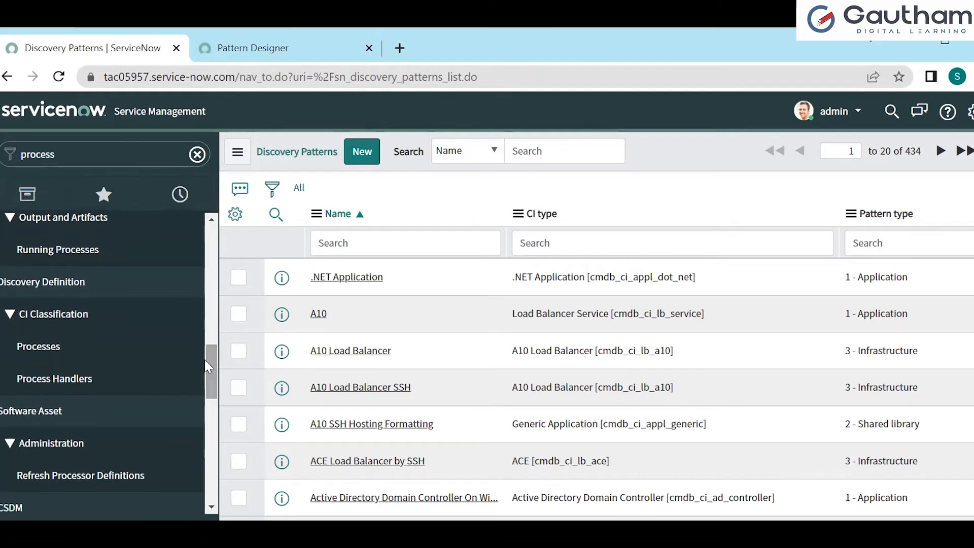
right_click(74, 348)
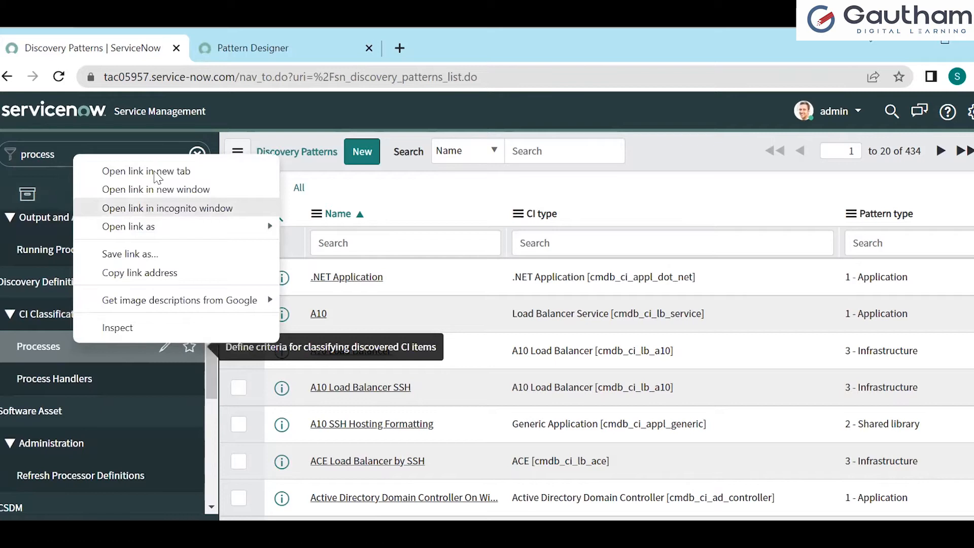
left_click(155, 173)
left_click(440, 44)
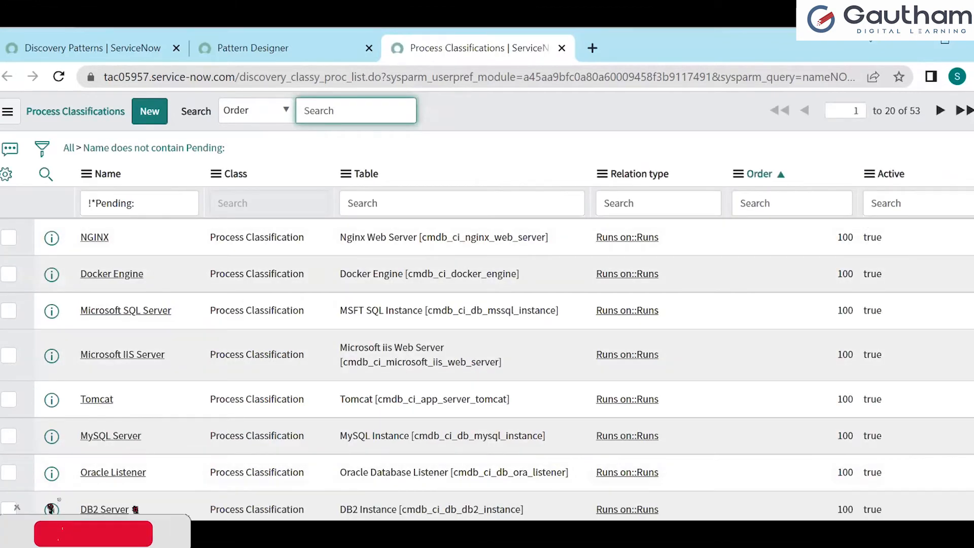
Look through the process classifications and try filtering them by tables starting with "Application".
scroll(135, 508, "down", 2)
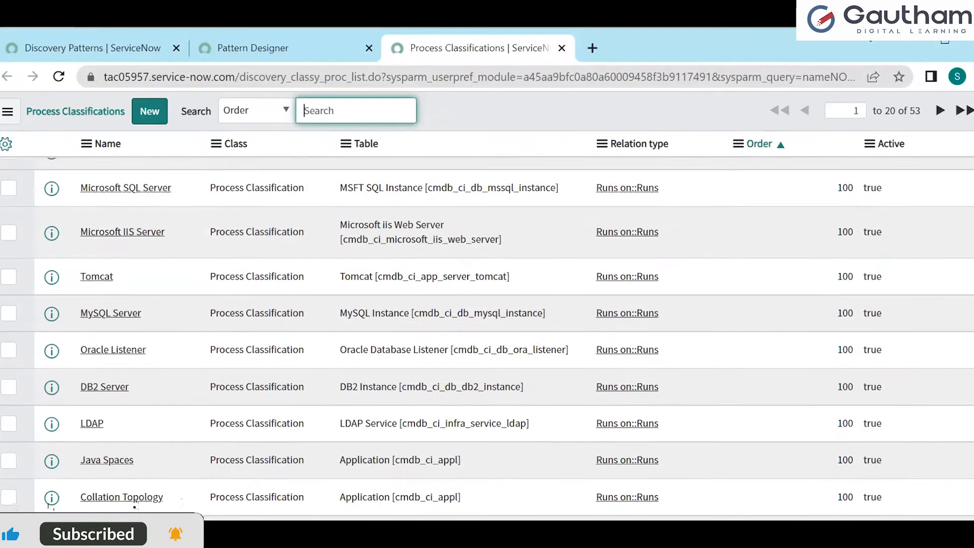
scroll(287, 183, "up", 3)
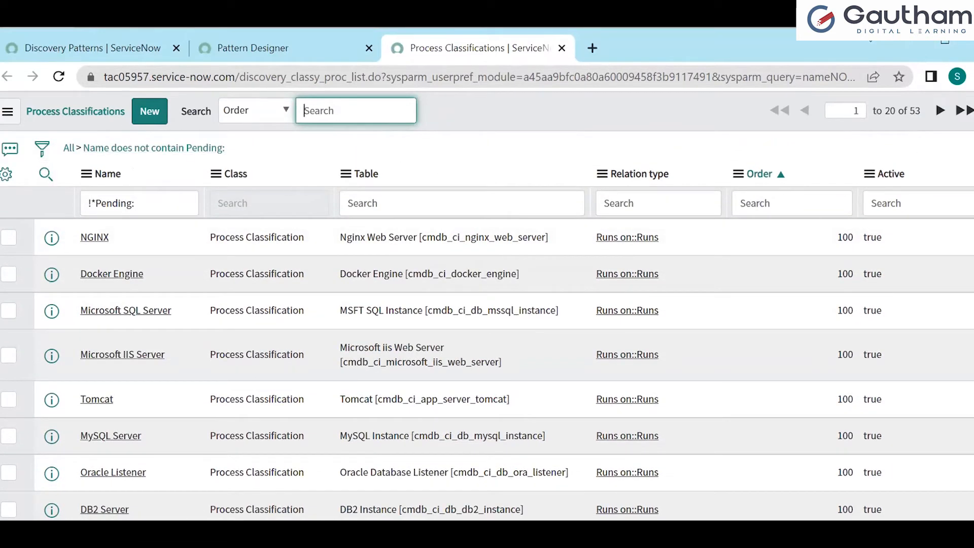
scroll(487, 335, "down", 3)
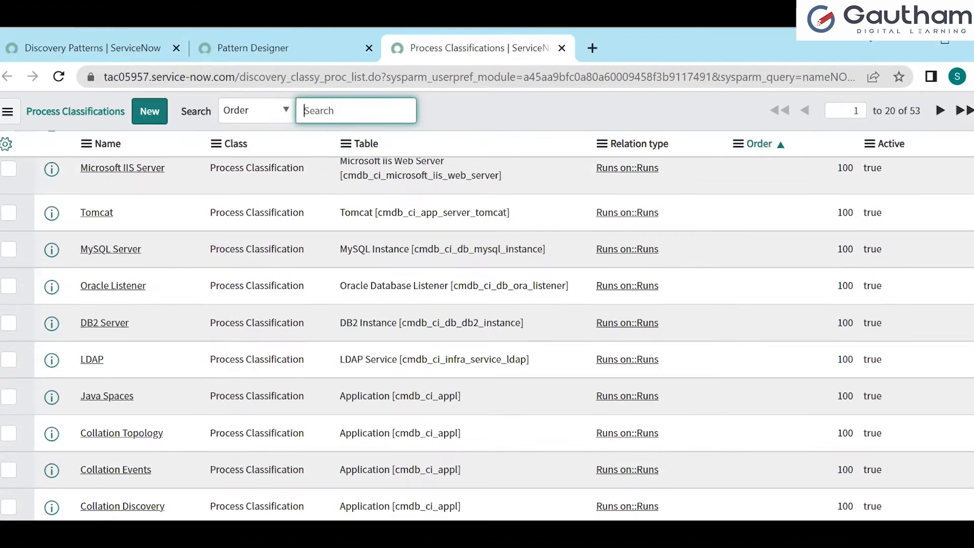
scroll(970, 425, "down", 6)
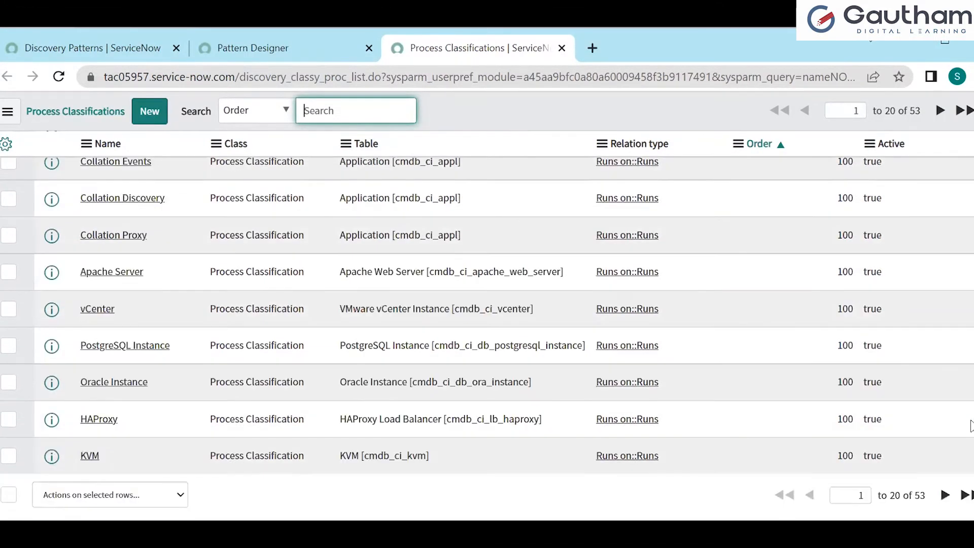
scroll(971, 425, "up", 10)
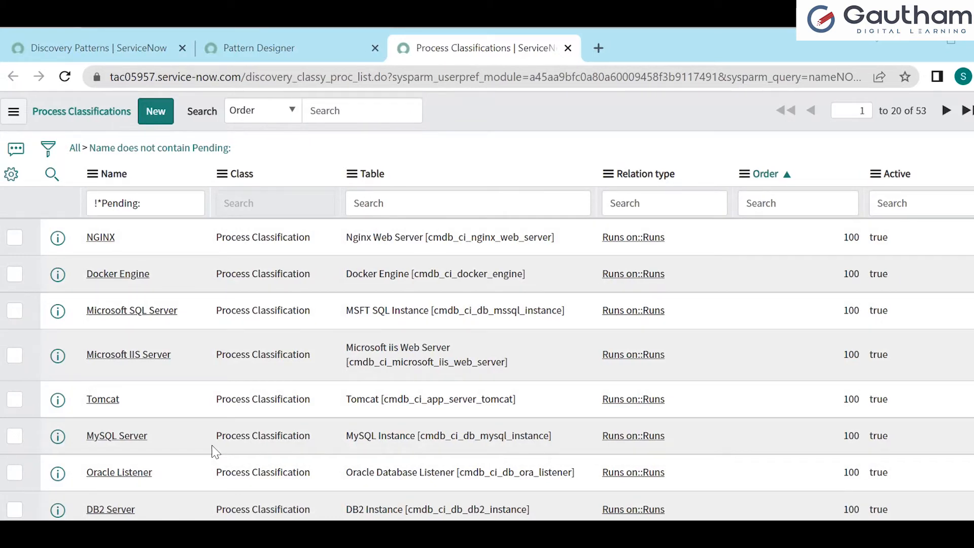
left_click(369, 203)
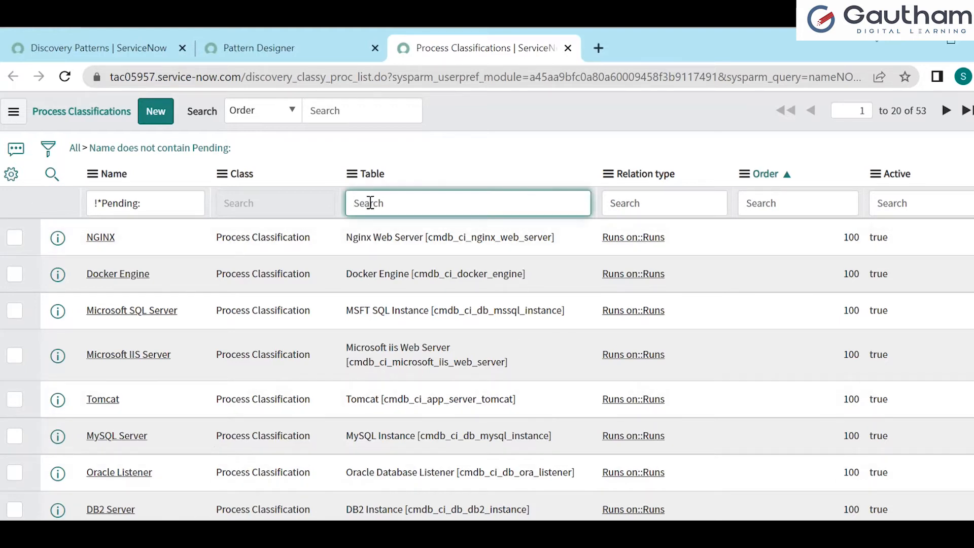
type("Application")
key("Return")
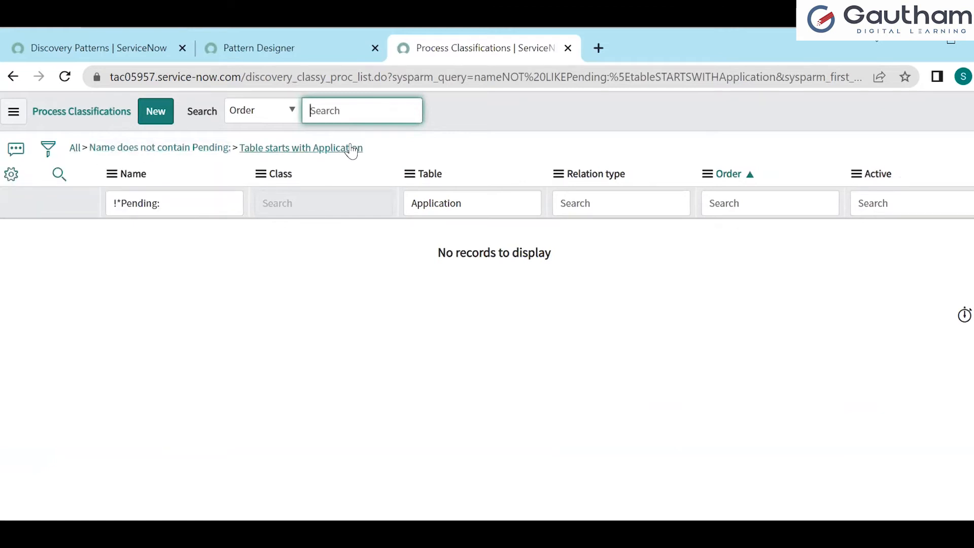
Check the iTunes pattern's CI type and filter the process classifications by tables starting with cmdb_ci_appl.
left_click(470, 202)
key("BackSpace")
key("BackSpace")
key("BackSpace")
key("BackSpace")
key("BackSpace")
key("BackSpace")
key("BackSpace")
key("BackSpace")
key("BackSpace")
key("BackSpace")
key("BackSpace")
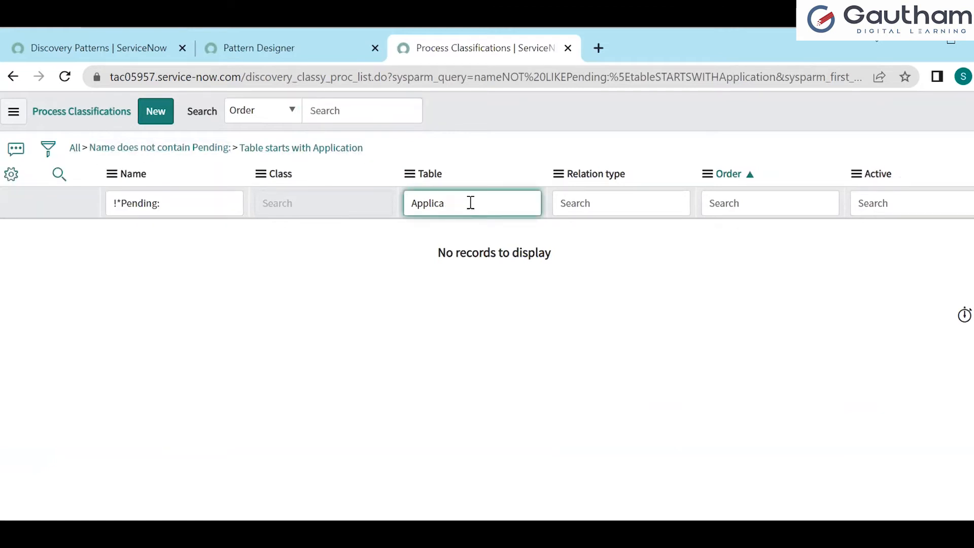
left_click(254, 47)
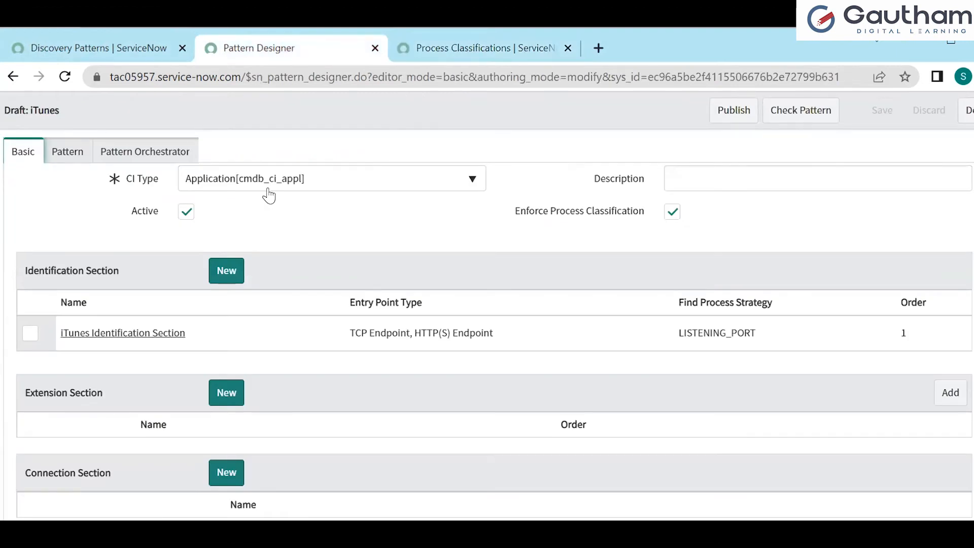
left_click(449, 49)
type("cmdb_ci")
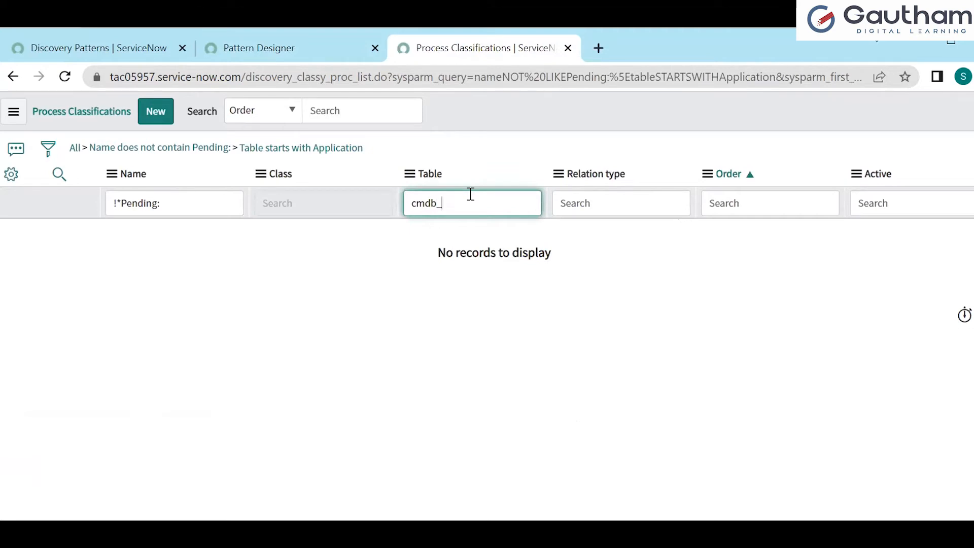
type("_appl")
key("Return")
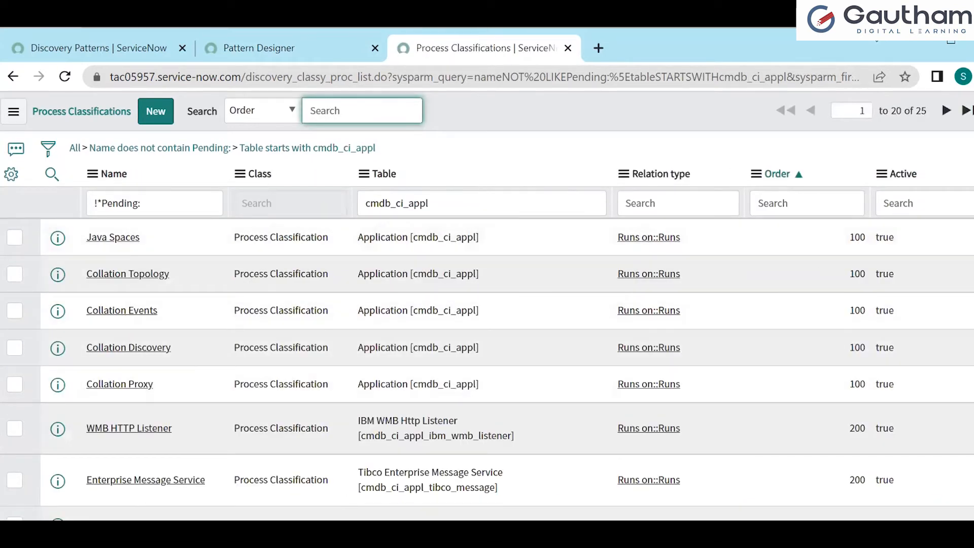
Review the filtered classifications and narrow the list to records whose table matches Application [cmdb_ci_appl] exactly.
scroll(487, 324, "down", 3)
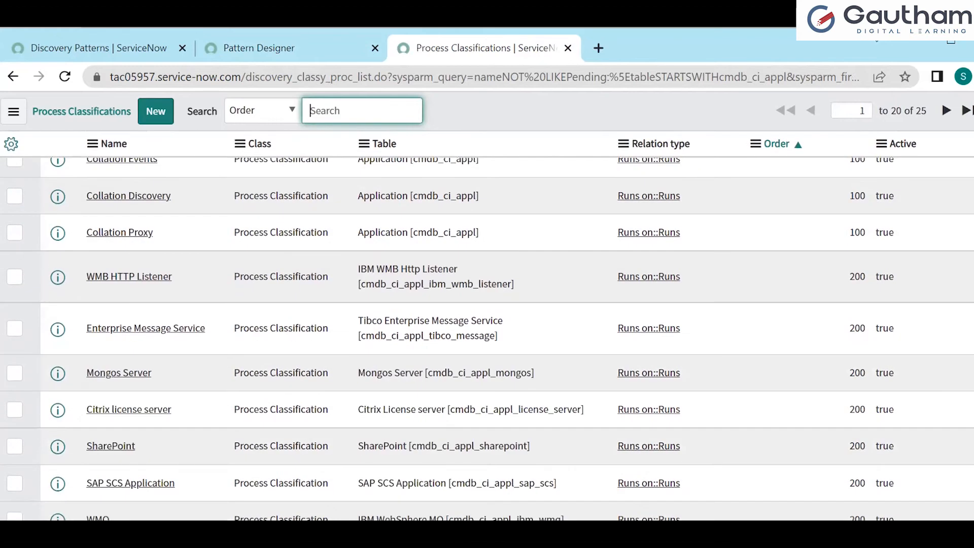
scroll(487, 338, "down", 4)
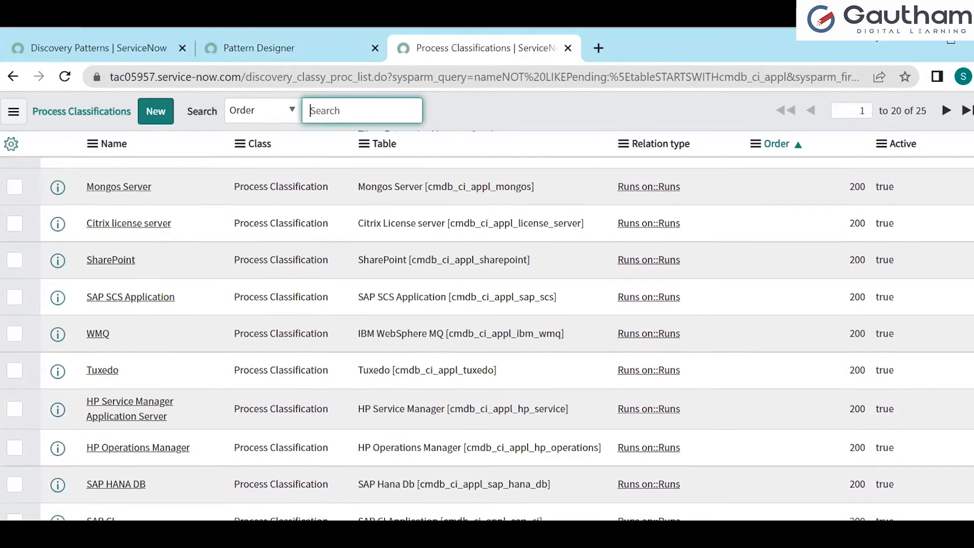
scroll(486, 326, "down", 4)
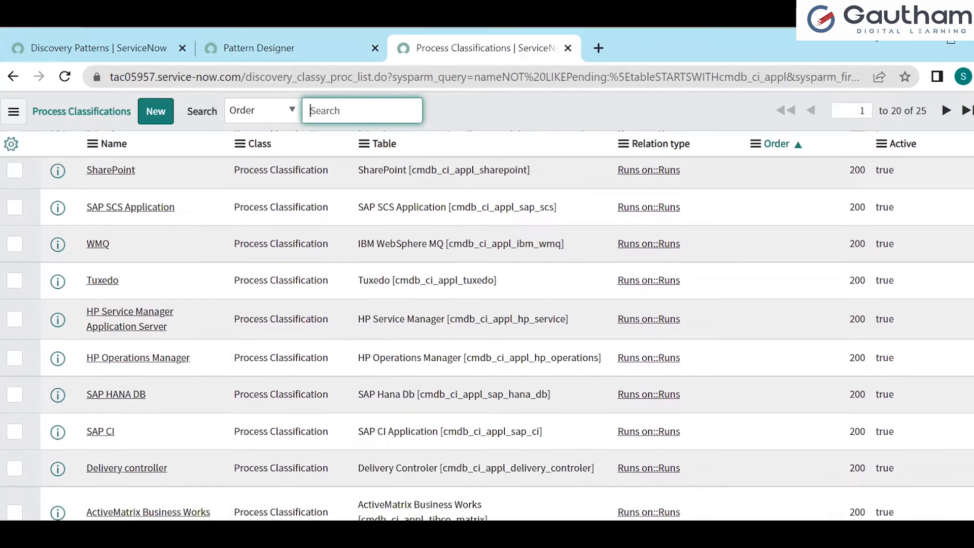
scroll(487, 330, "up", 9)
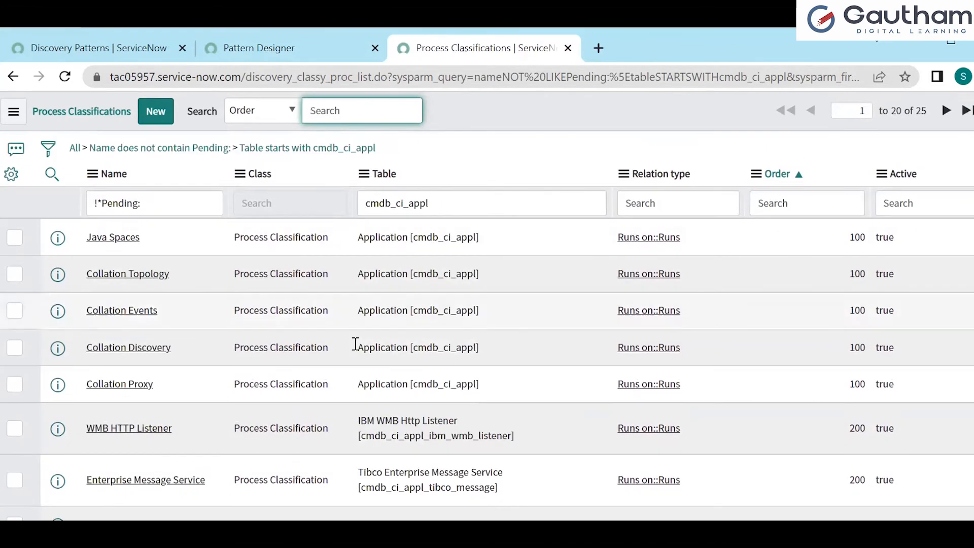
right_click(432, 239)
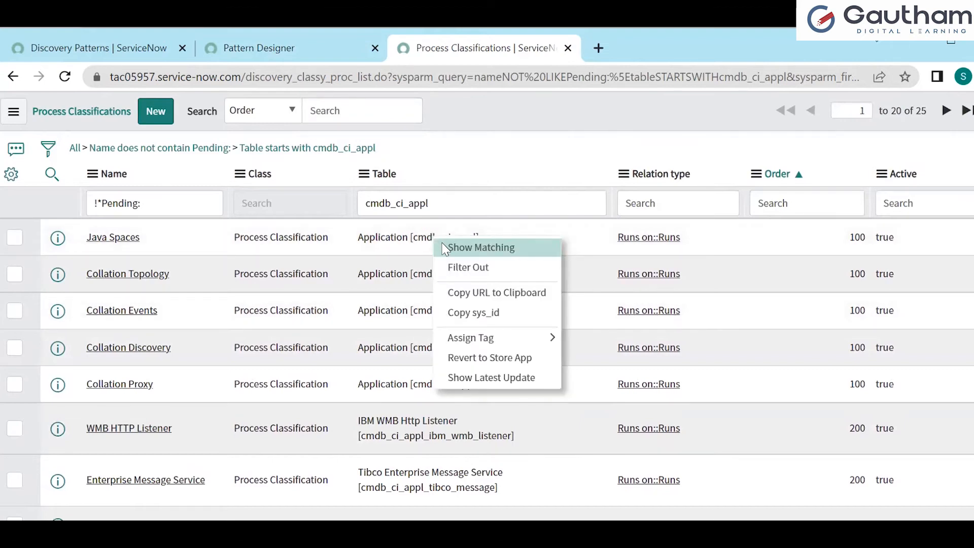
left_click(446, 250)
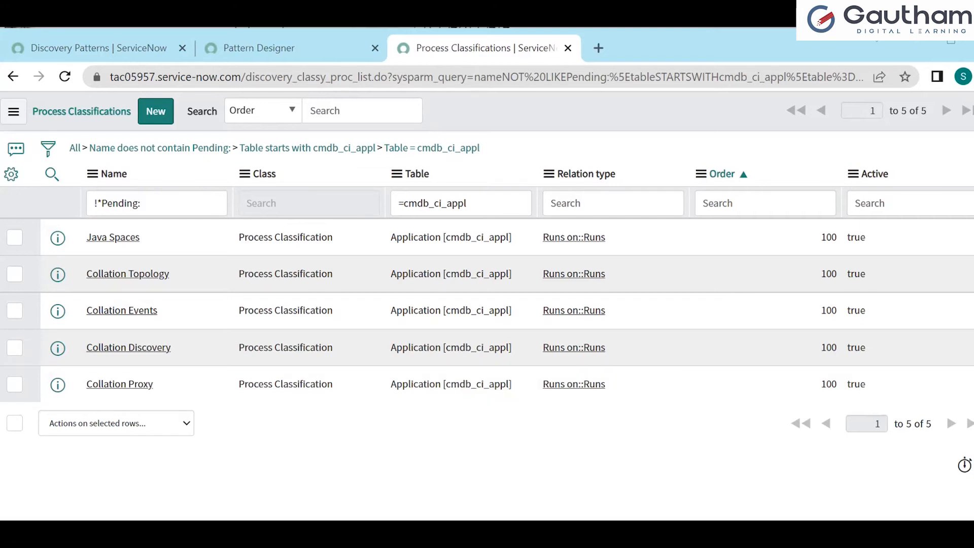
Start a new process classification named iTunes with the relation type Runs on::Runs.
left_click(156, 112)
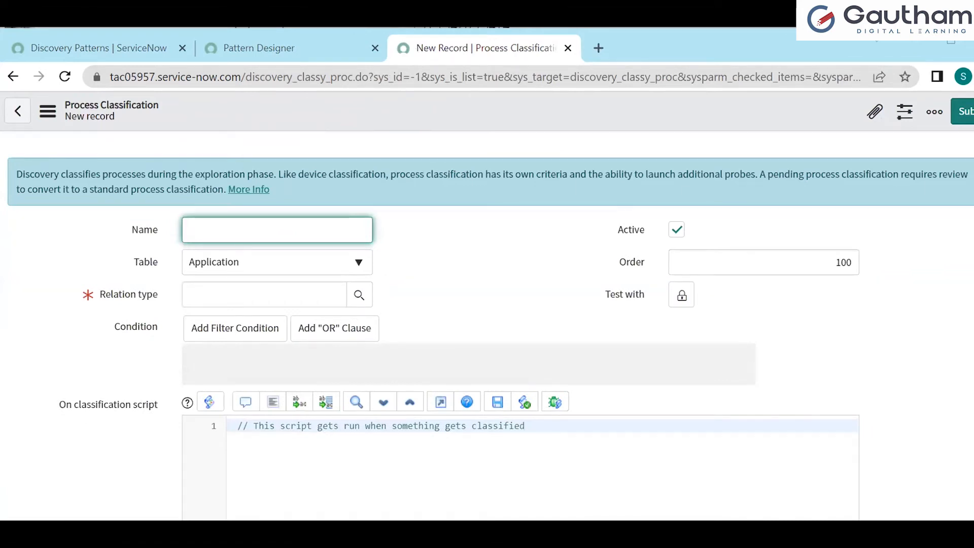
type("iTunes")
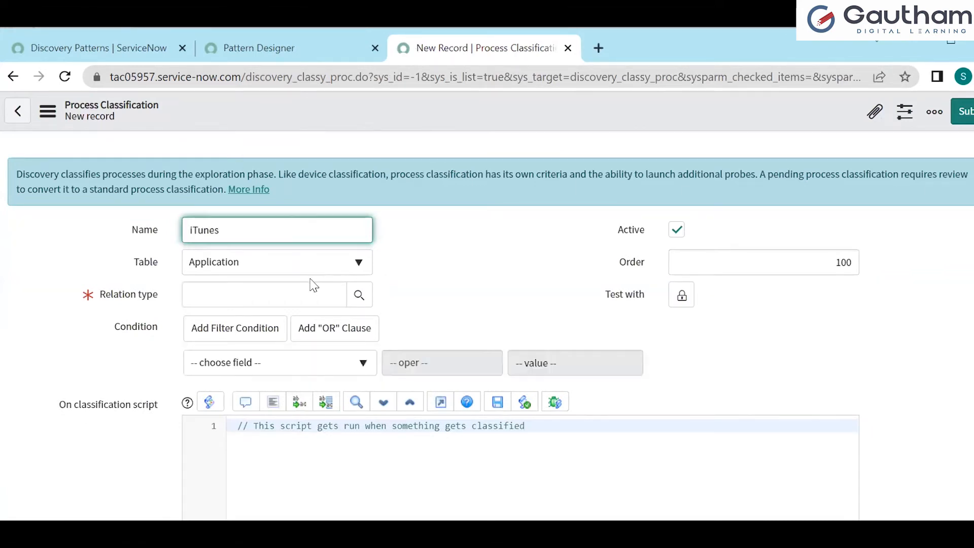
left_click(303, 300)
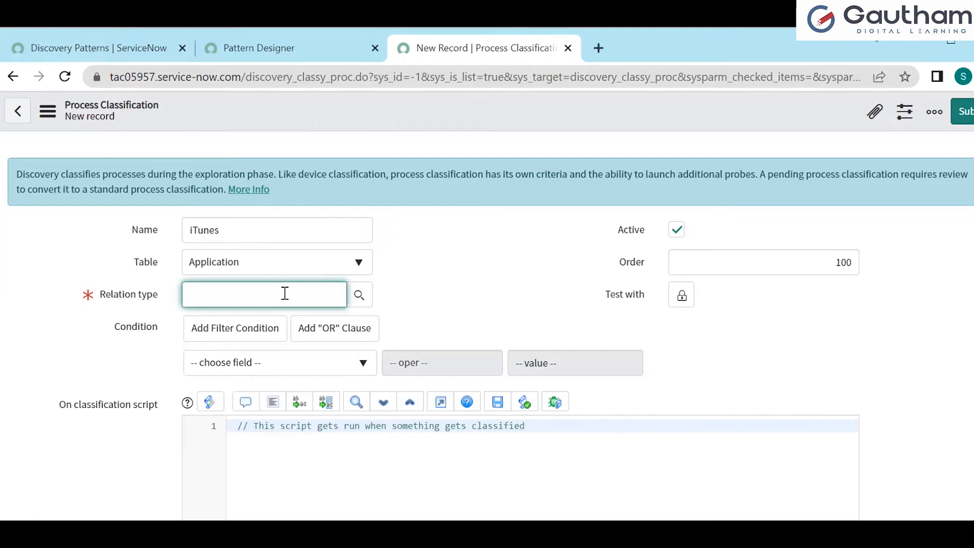
type("r")
left_click(241, 345)
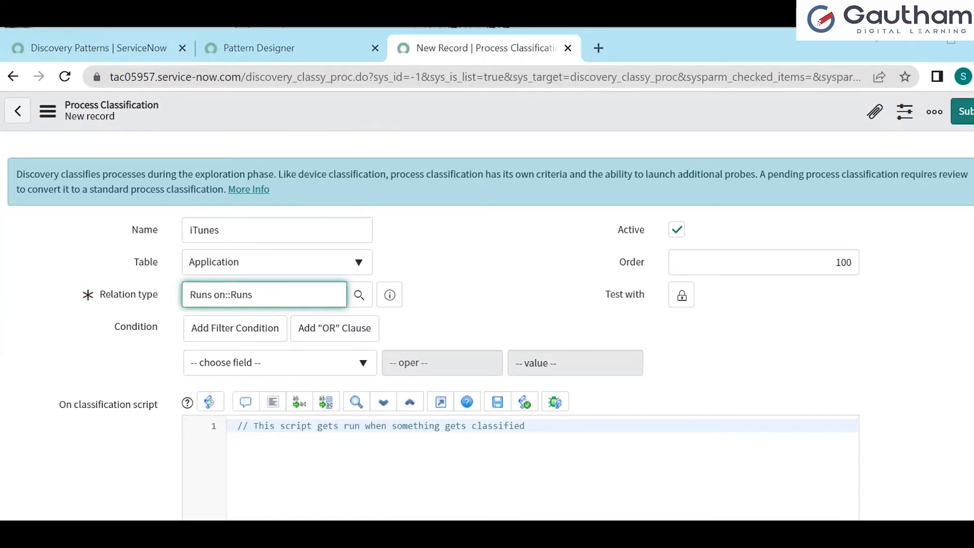
Set the classification condition to Name contains iTunes.
left_click(316, 362)
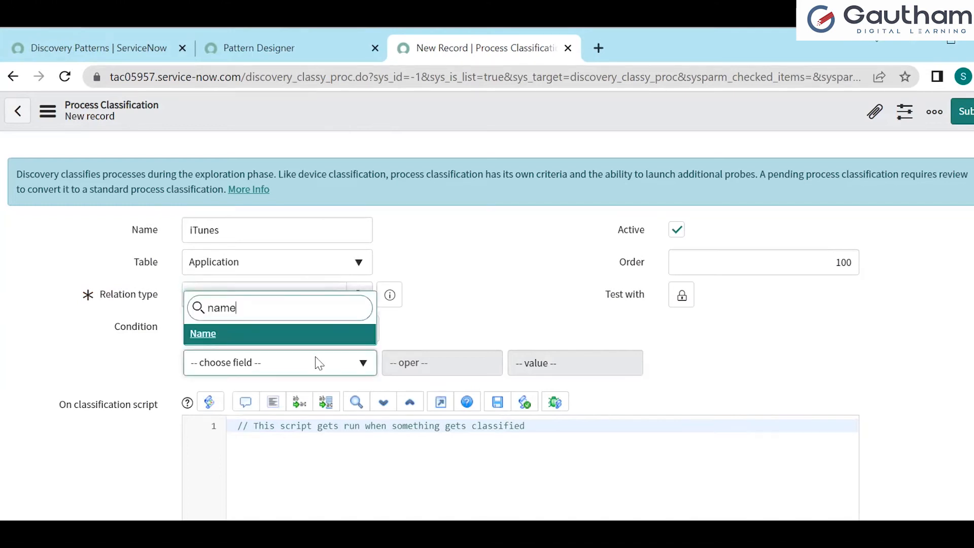
left_click(355, 344)
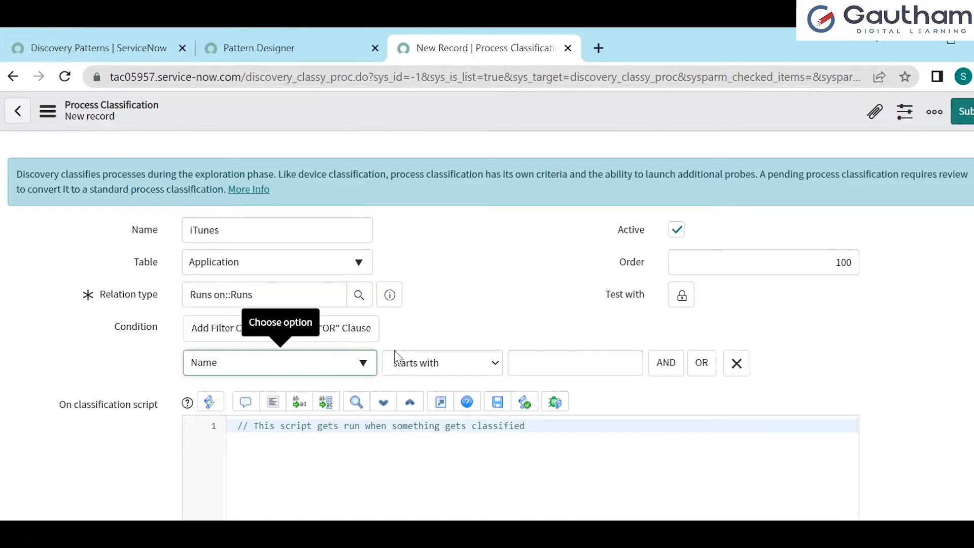
left_click(480, 364)
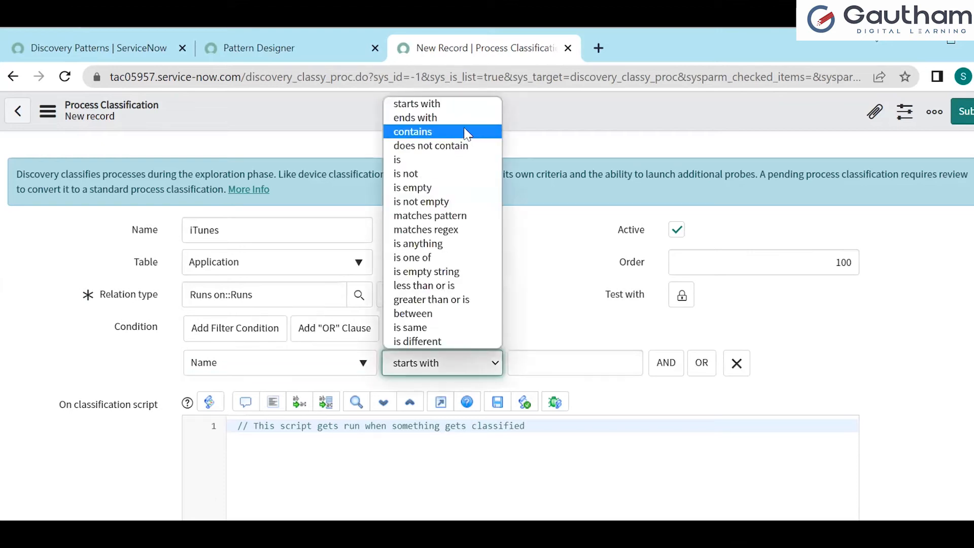
left_click(465, 133)
left_click(545, 362)
type("iTunes")
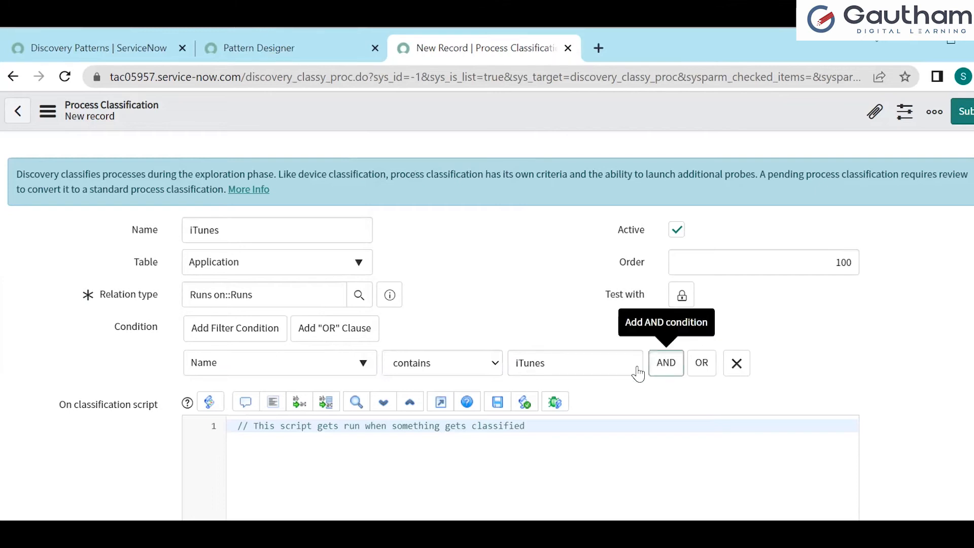
Add an AND condition, Parameters does not contain Helper, to the iTunes process classification and save the record.
left_click(666, 363)
left_click(310, 433)
type("para")
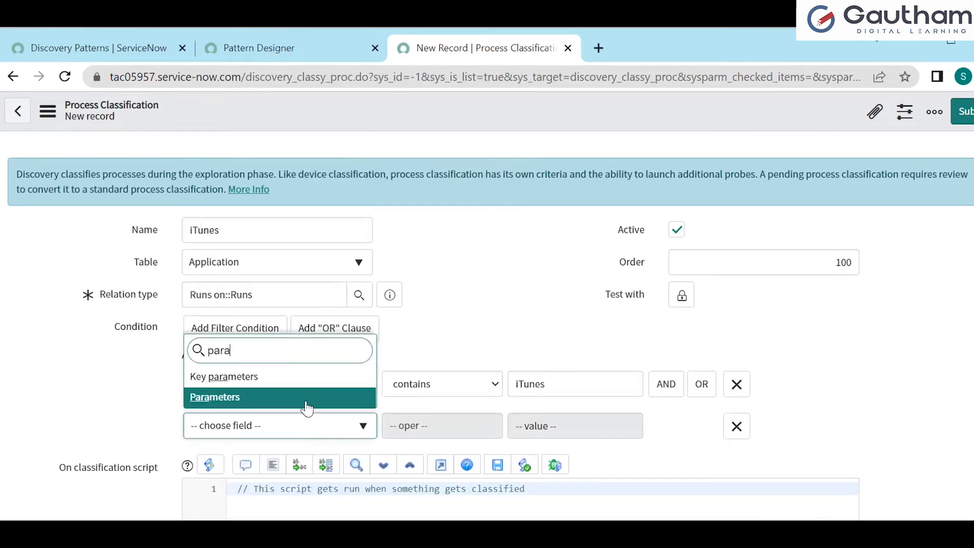
left_click(306, 409)
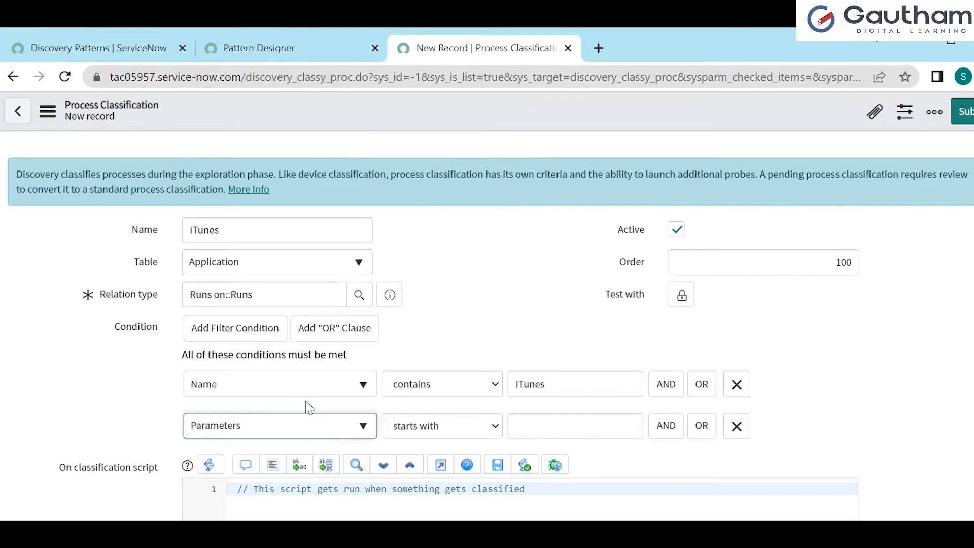
left_click(488, 435)
left_click(437, 208)
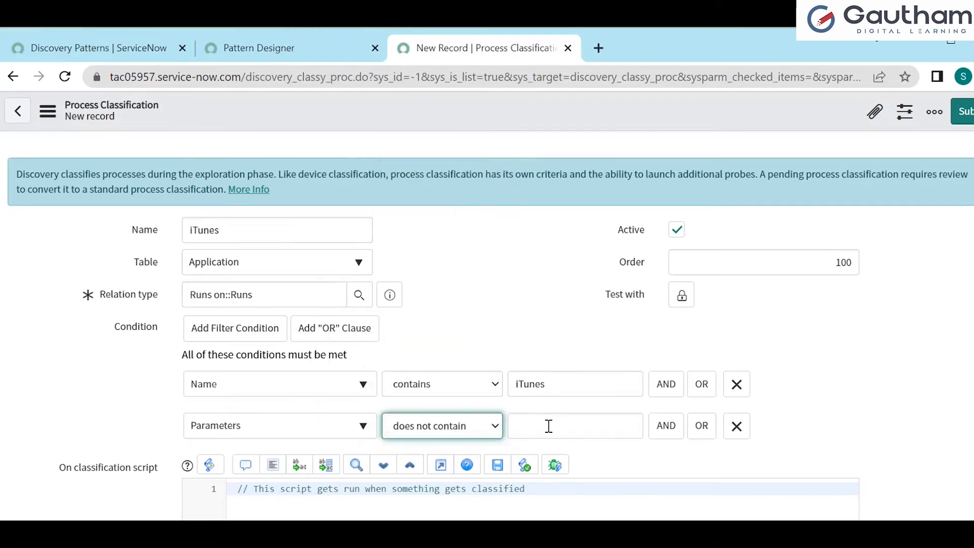
left_click(548, 425)
type("helper")
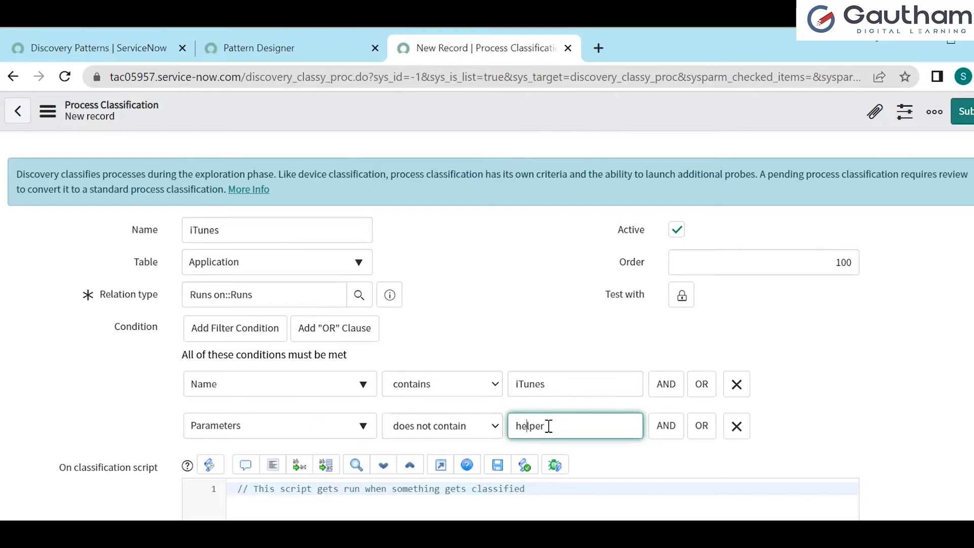
key("BackSpace")
type("H")
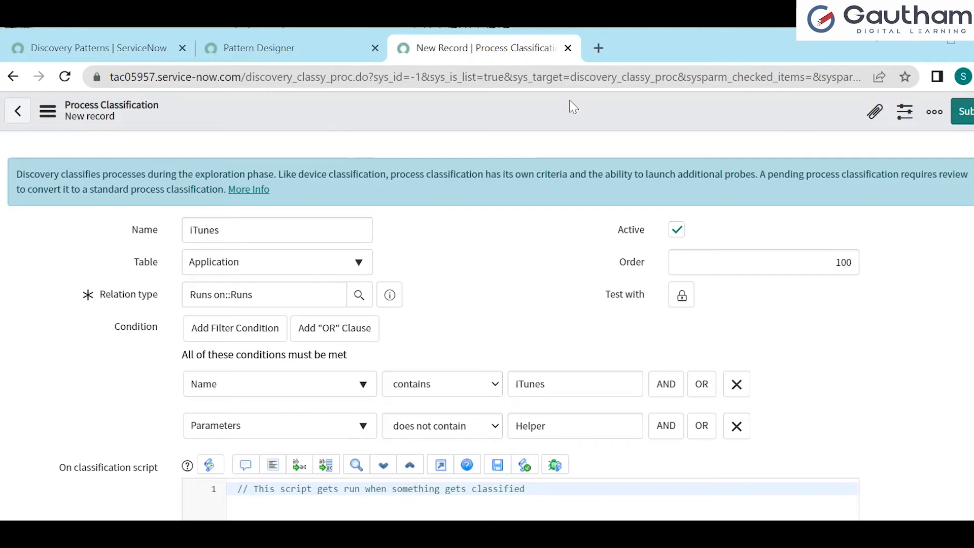
right_click(544, 115)
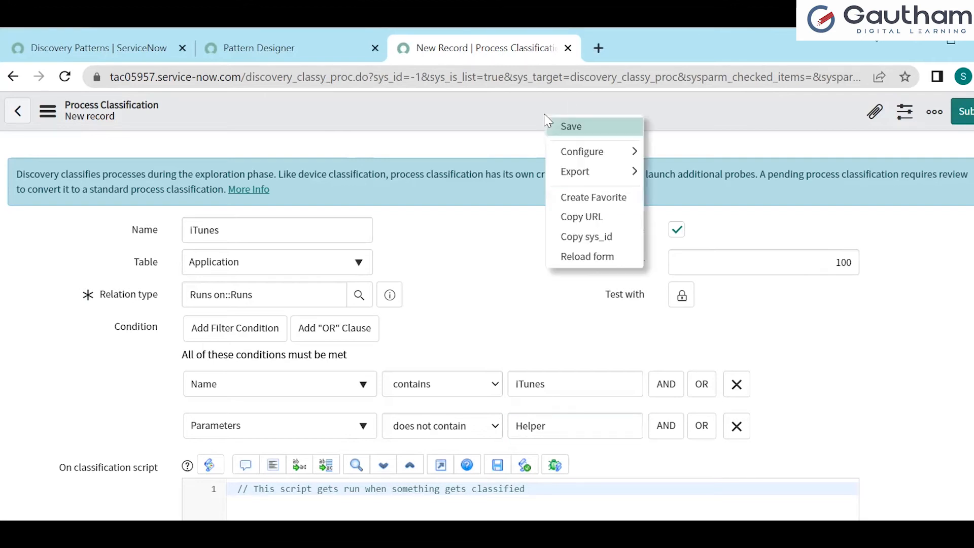
left_click(576, 128)
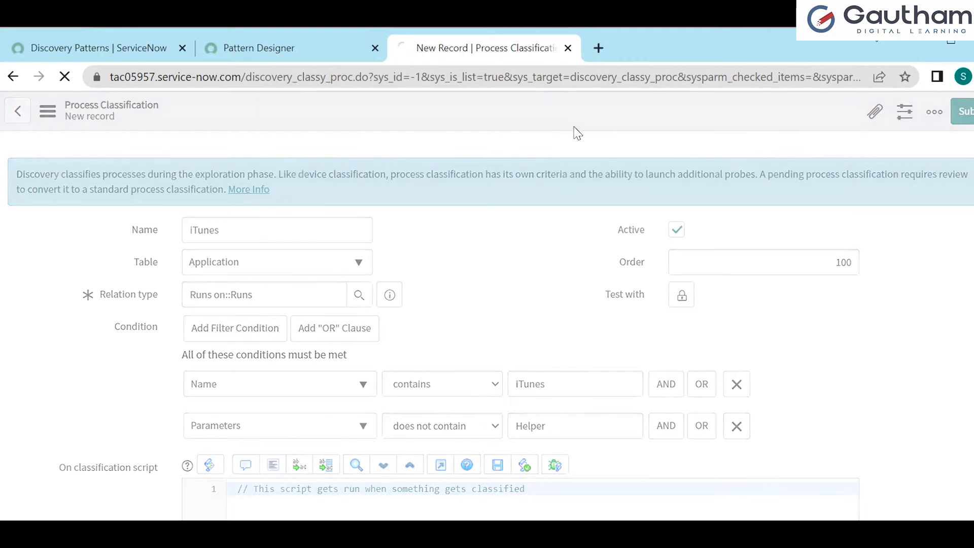
Deactivate the iTunes pattern in Pattern Designer and save it.
left_click(248, 40)
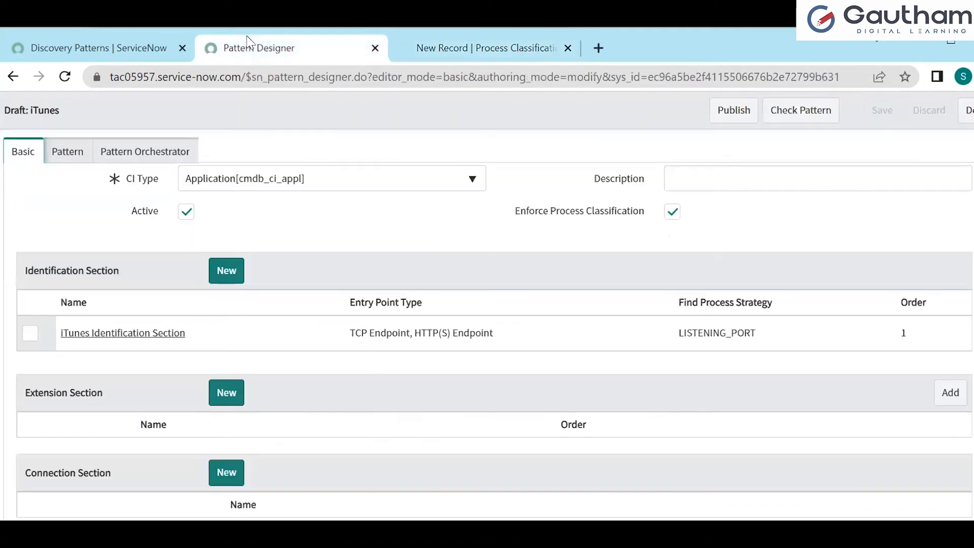
left_click(187, 211)
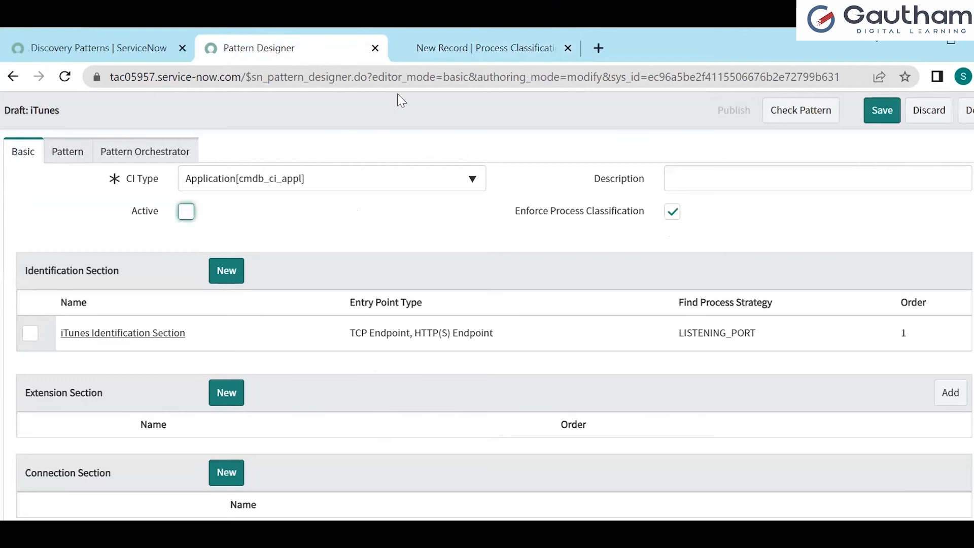
left_click(886, 112)
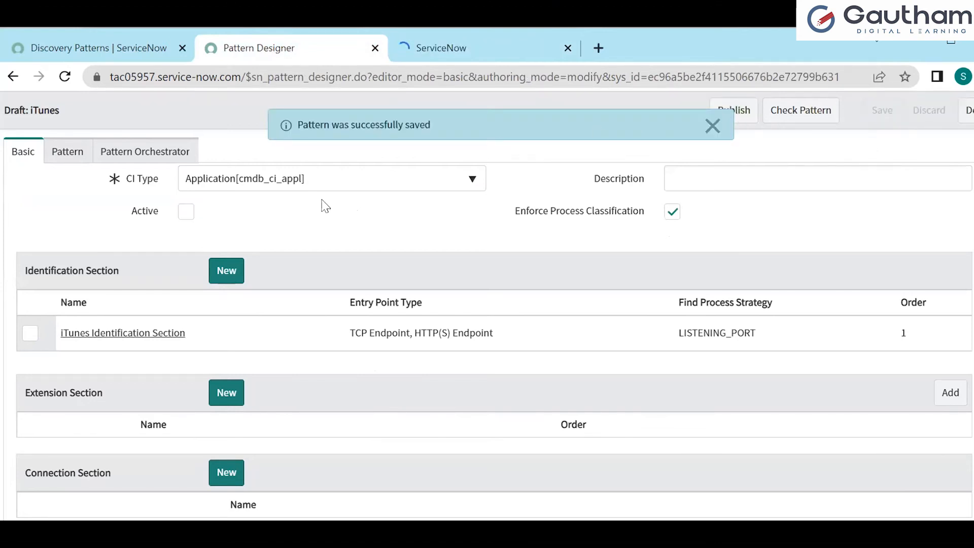
Open the list of configuration items in the cmdb_ci table from the ServiceNow navigator.
left_click(104, 53)
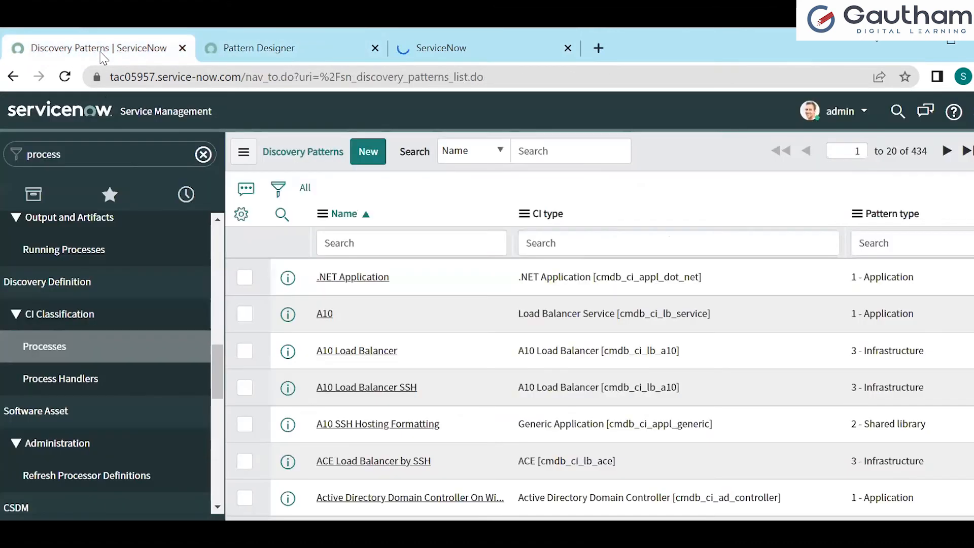
left_click(112, 155)
type("dis")
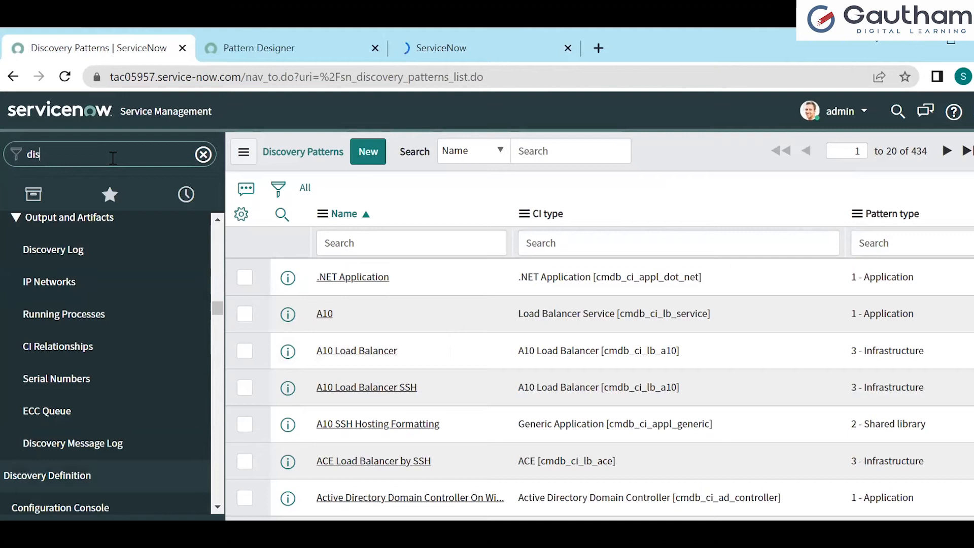
key("BackSpace")
key("BackSpace")
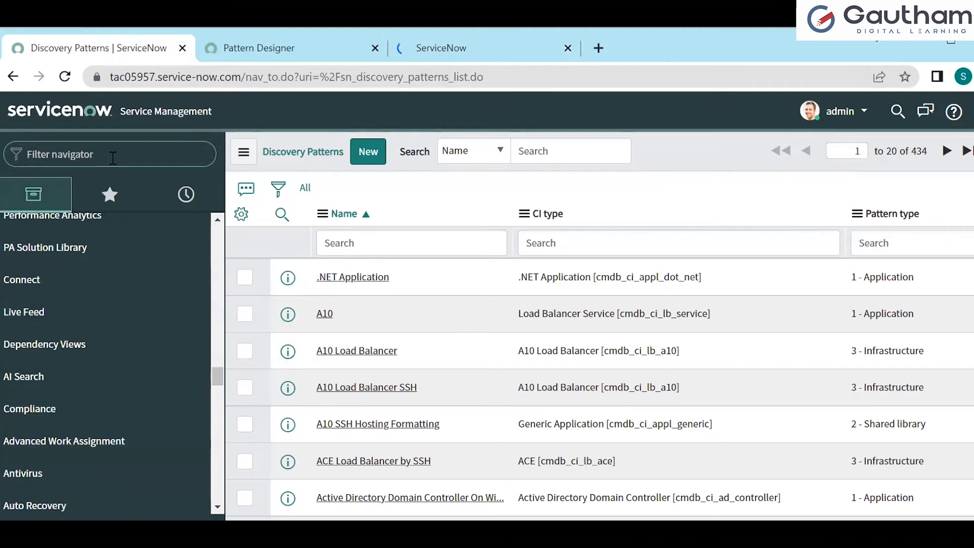
type("cmdb_ci")
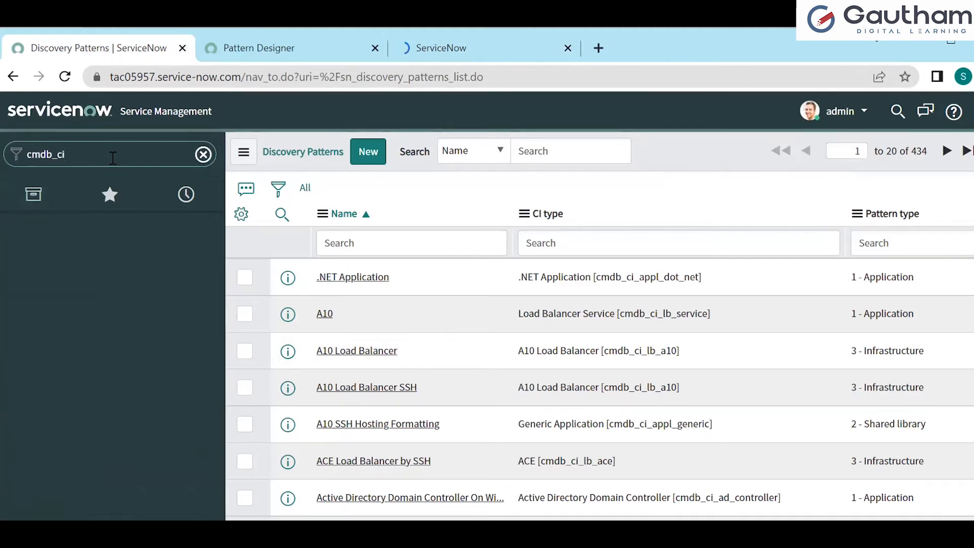
type(".LIST")
key("Return")
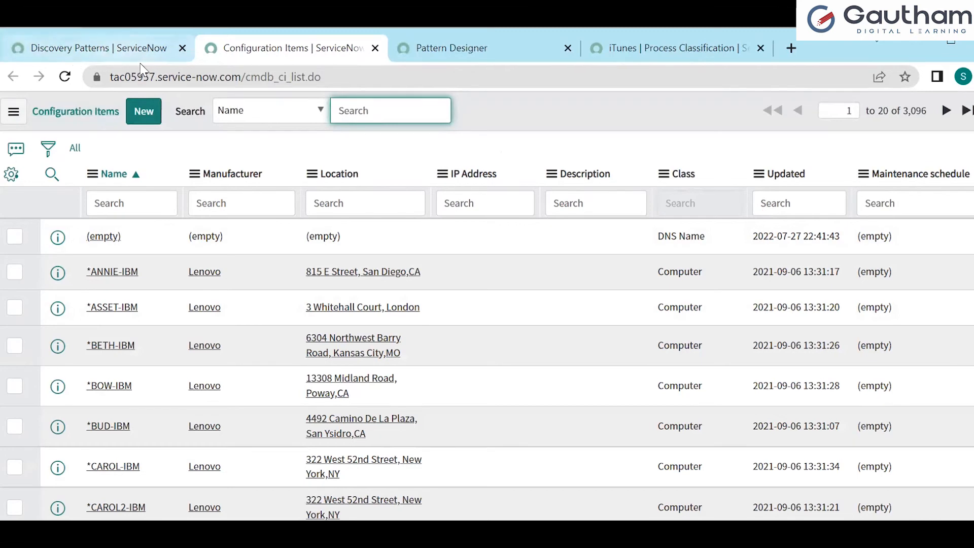
Filter the navigator for discovery and open the Discovery Status list.
left_click(120, 50)
type("disc")
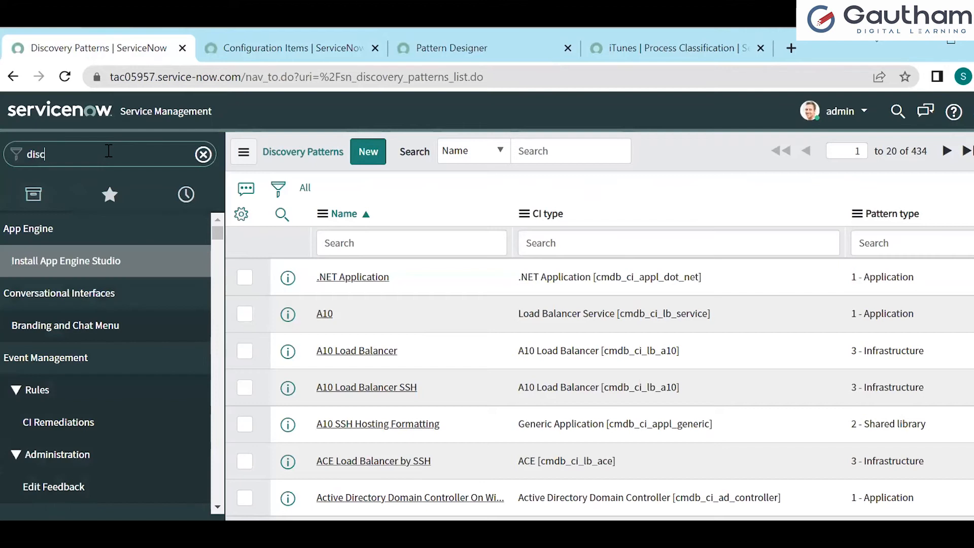
type("overy")
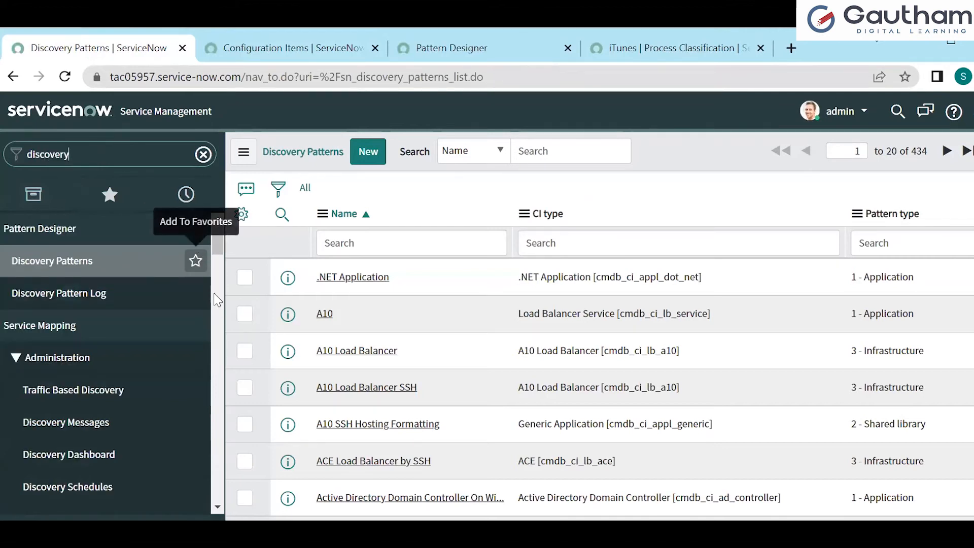
key("ctrl+a")
scroll(218, 301, "down", 5)
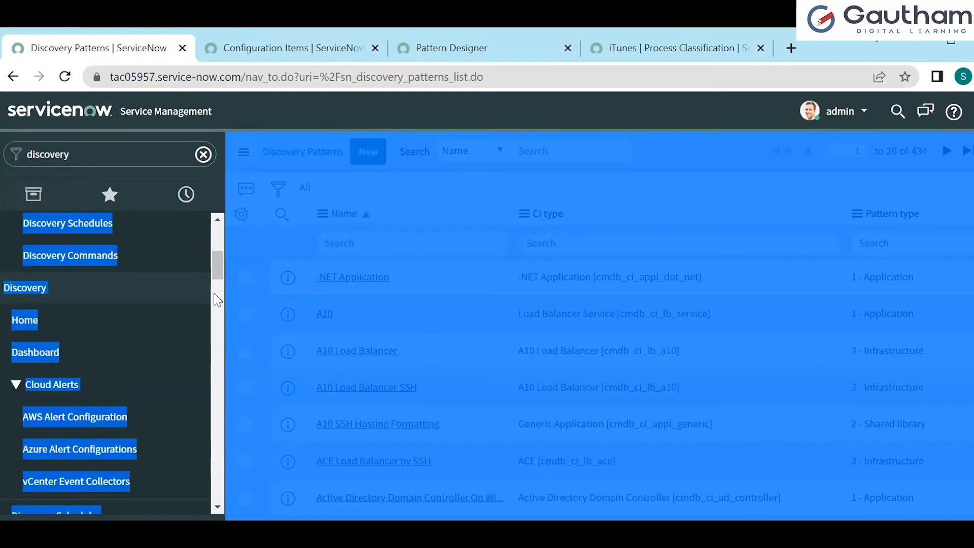
scroll(214, 293, "down", 5)
scroll(219, 314, "down", 5)
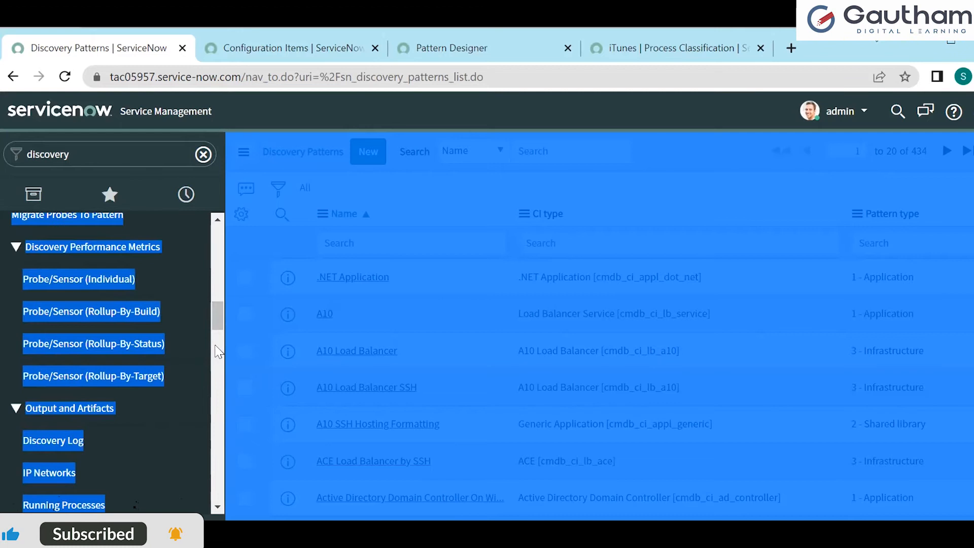
scroll(218, 351, "down", 5)
scroll(152, 391, "down", 5)
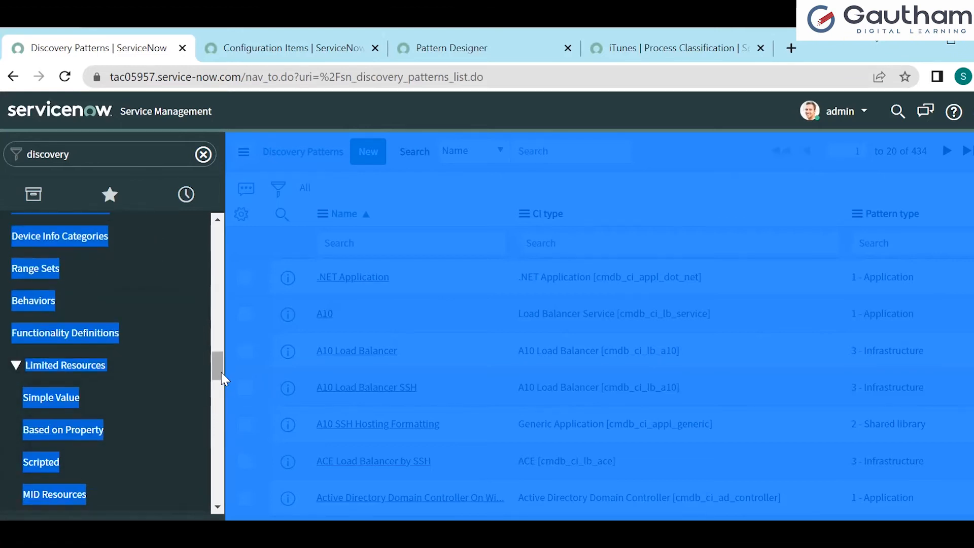
left_click_drag(217, 376, 217, 284)
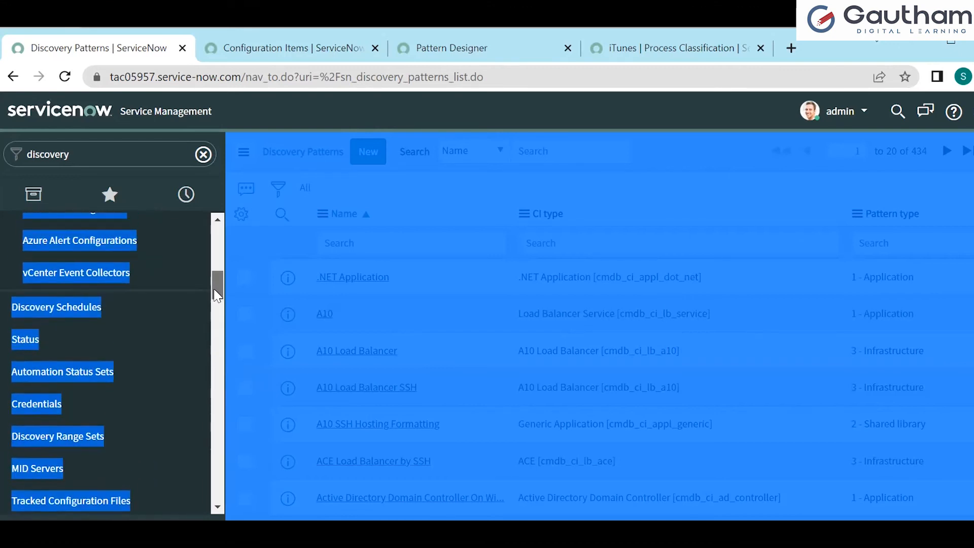
left_click(25, 345)
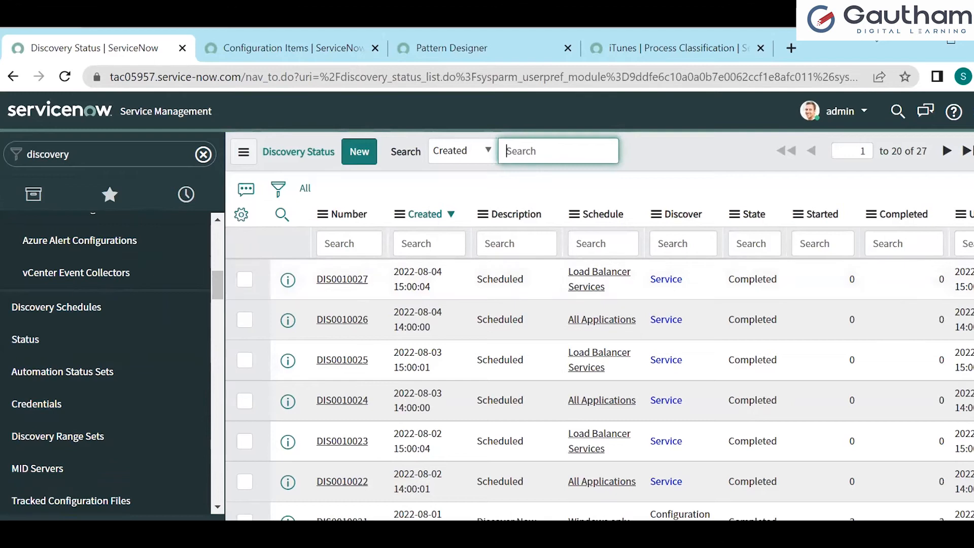
Look through the discovery statuses and open record DIS0010004 from the second page of the list.
scroll(600, 345, "down", 8)
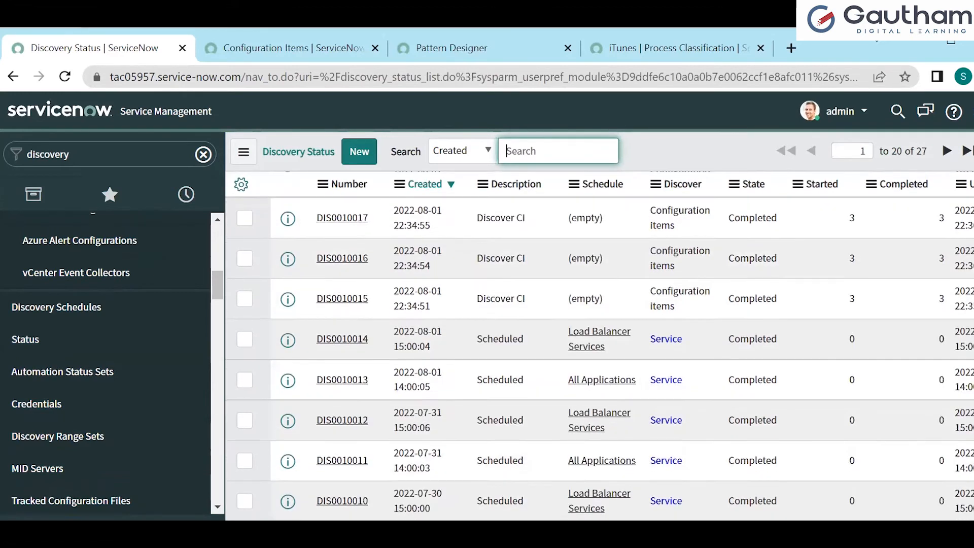
scroll(599, 345, "down", 3)
left_click(946, 151)
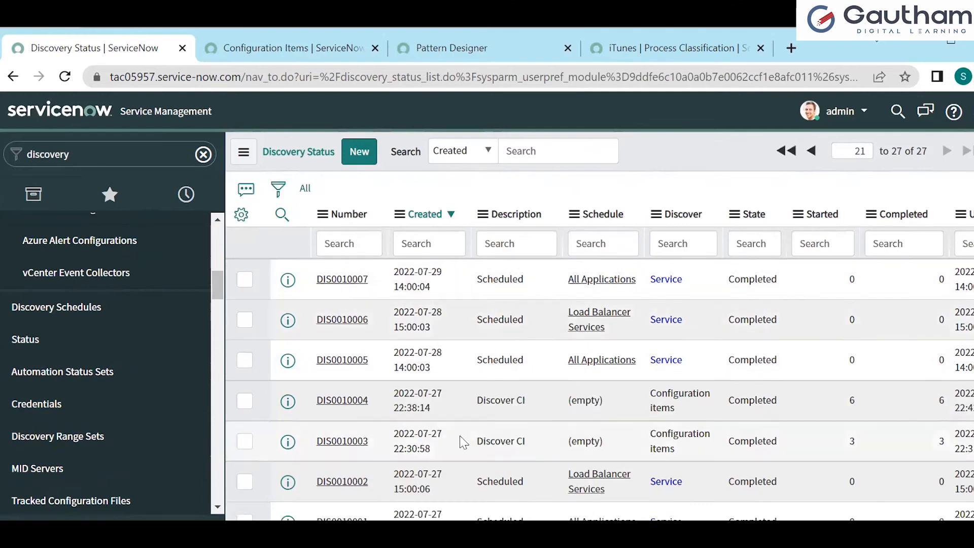
left_click(352, 400)
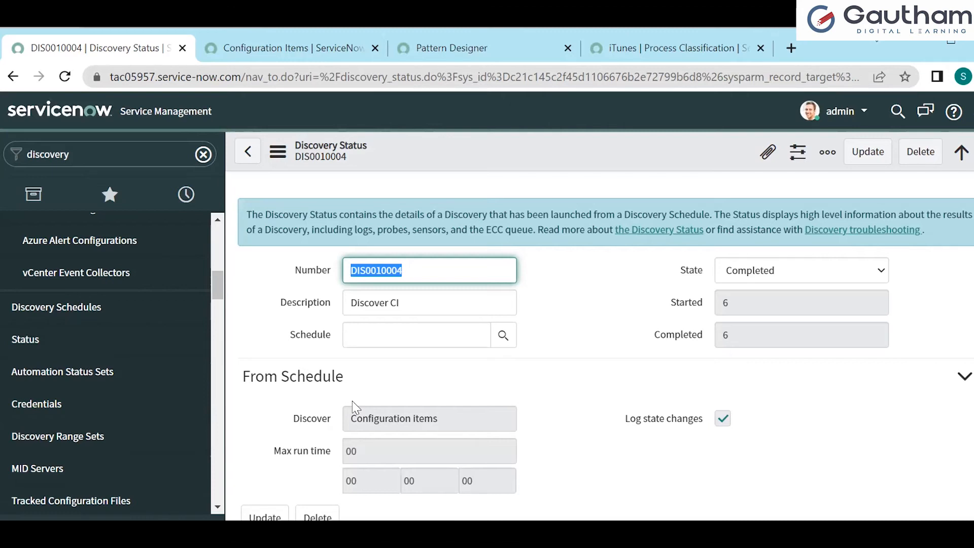
Review the discovery log and devices of this run, including the details and log of device 198.51.12.119.
scroll(603, 345, "down", 10)
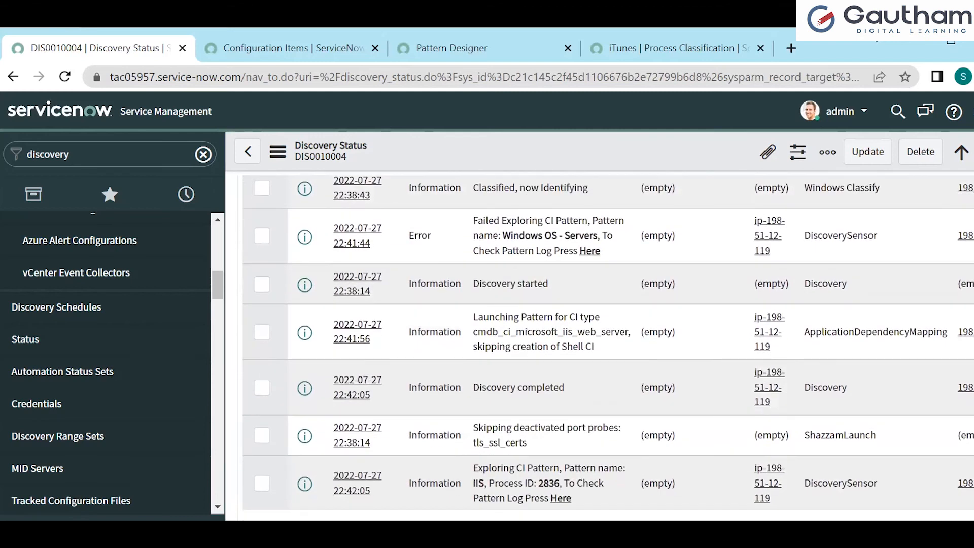
scroll(583, 279, "up", 4)
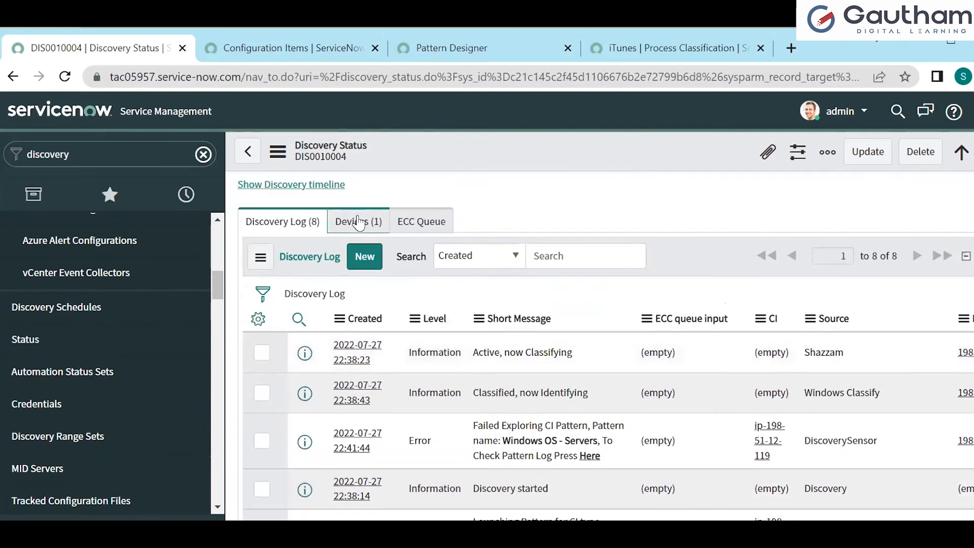
left_click(358, 217)
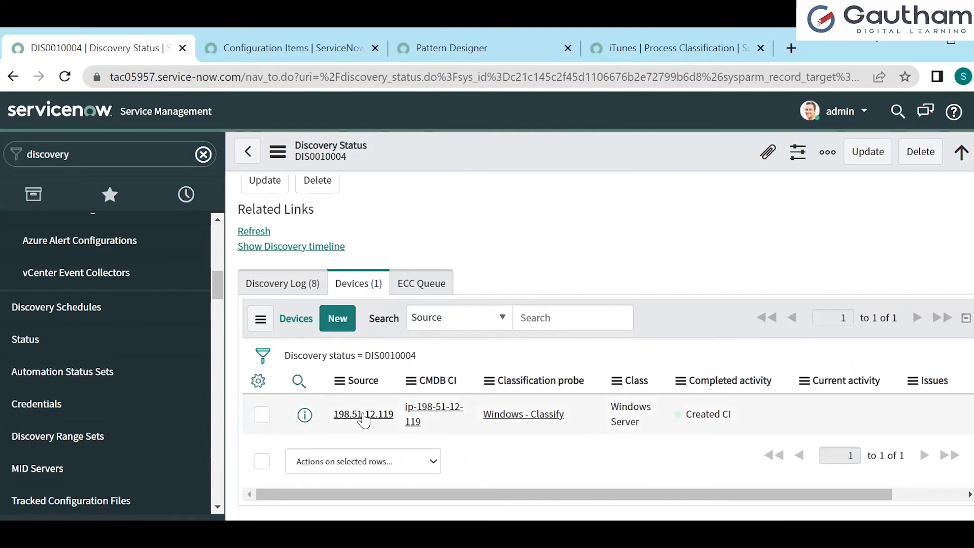
left_click(531, 421)
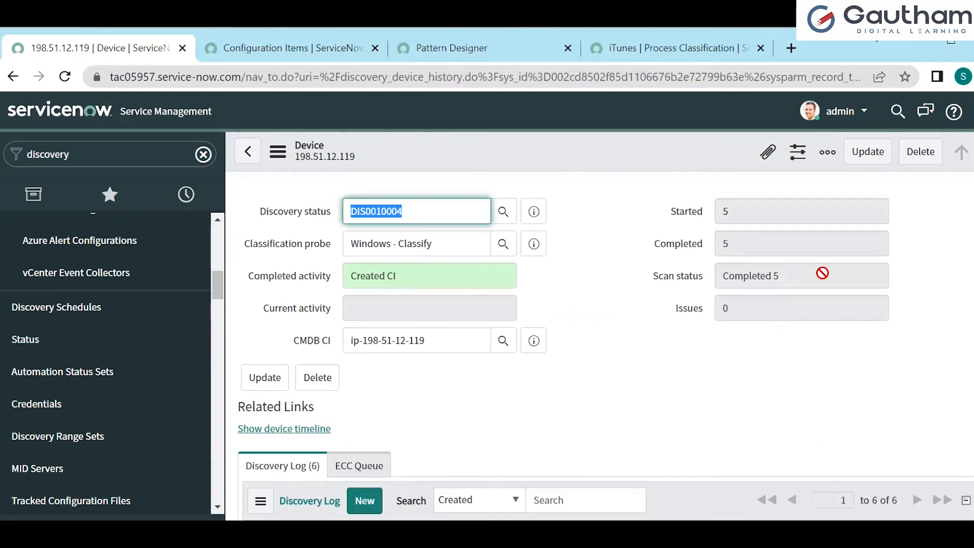
scroll(604, 345, "down", 6)
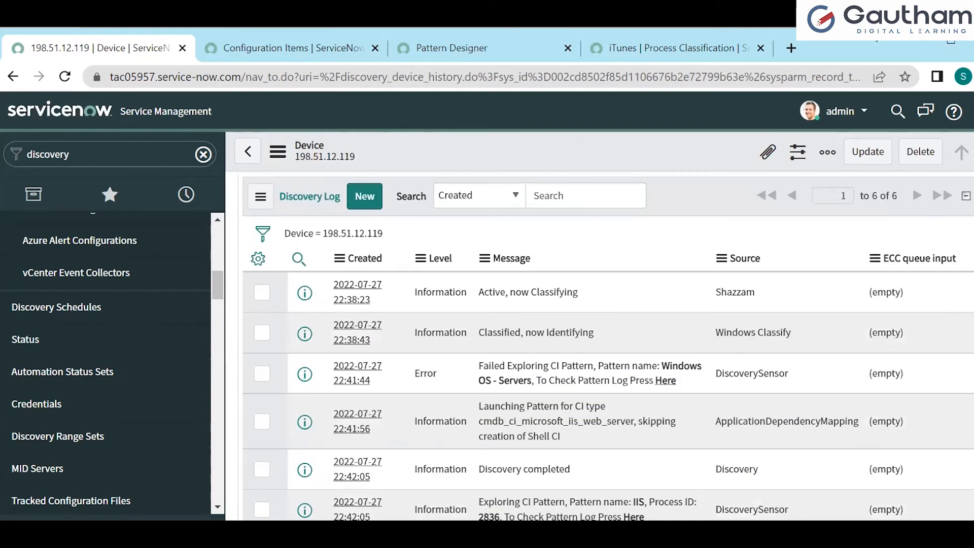
scroll(603, 345, "up", 6)
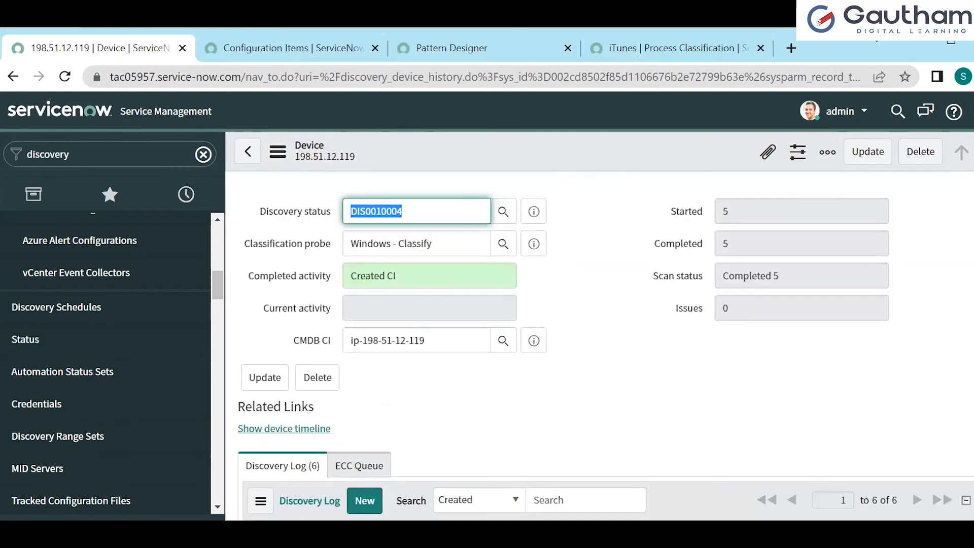
left_click(252, 152)
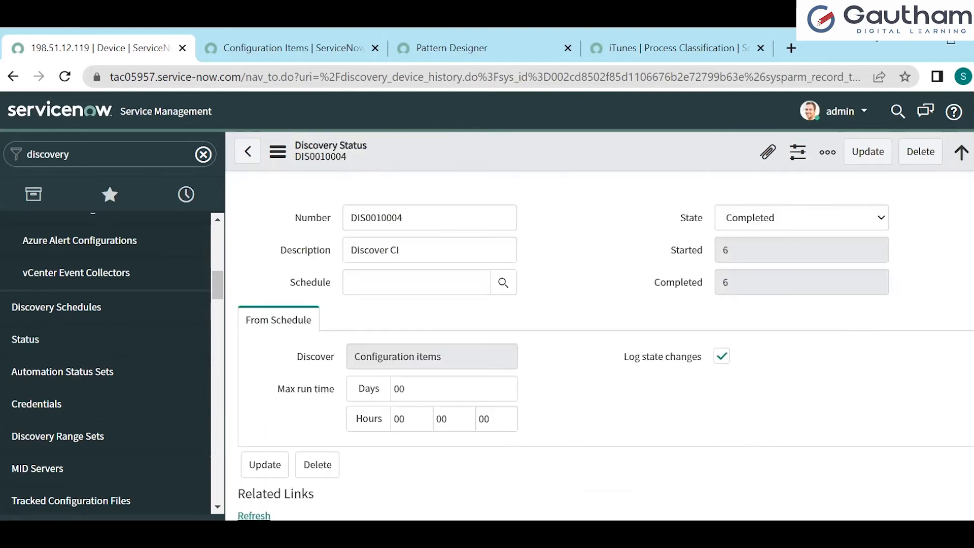
scroll(606, 346, "down", 5)
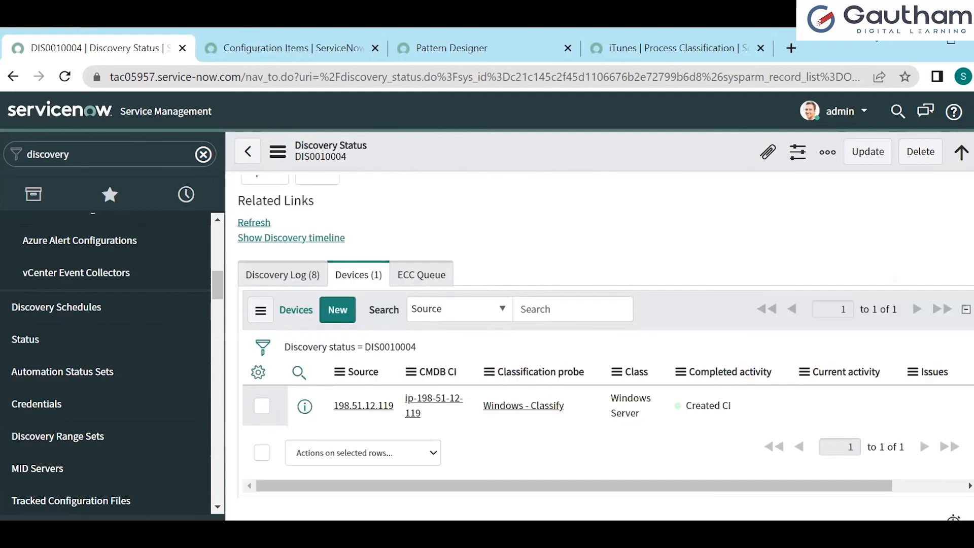
left_click(431, 406)
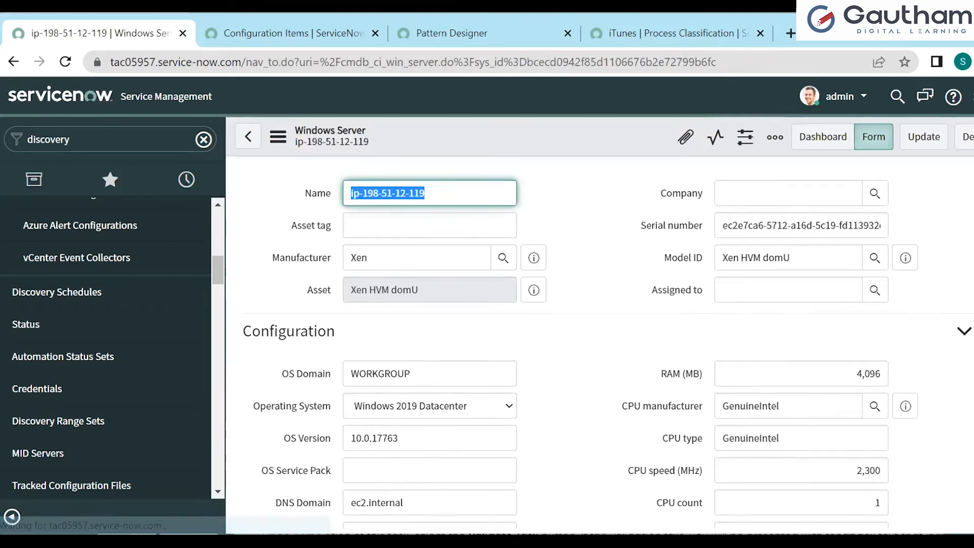
scroll(972, 366, "down", 8)
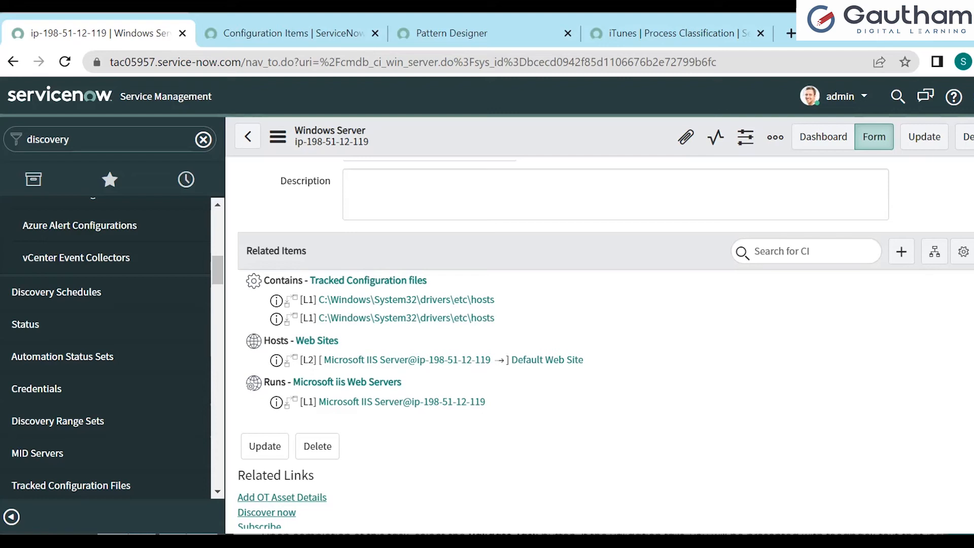
scroll(278, 333, "down", 3)
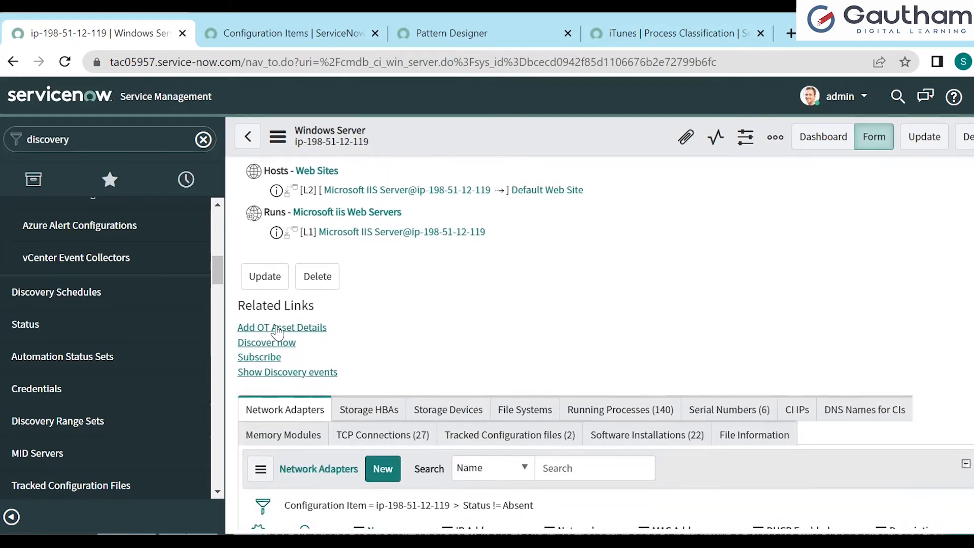
left_click(266, 342)
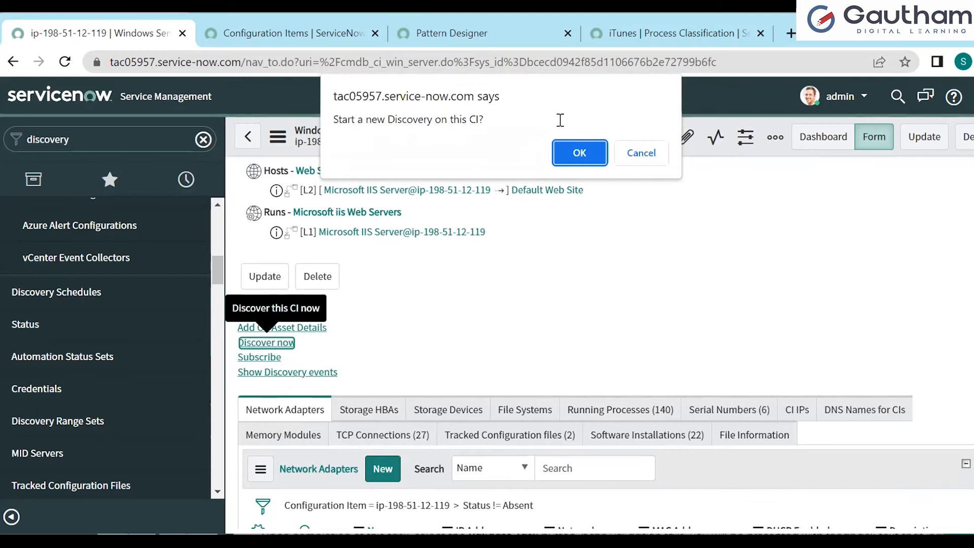
left_click(581, 152)
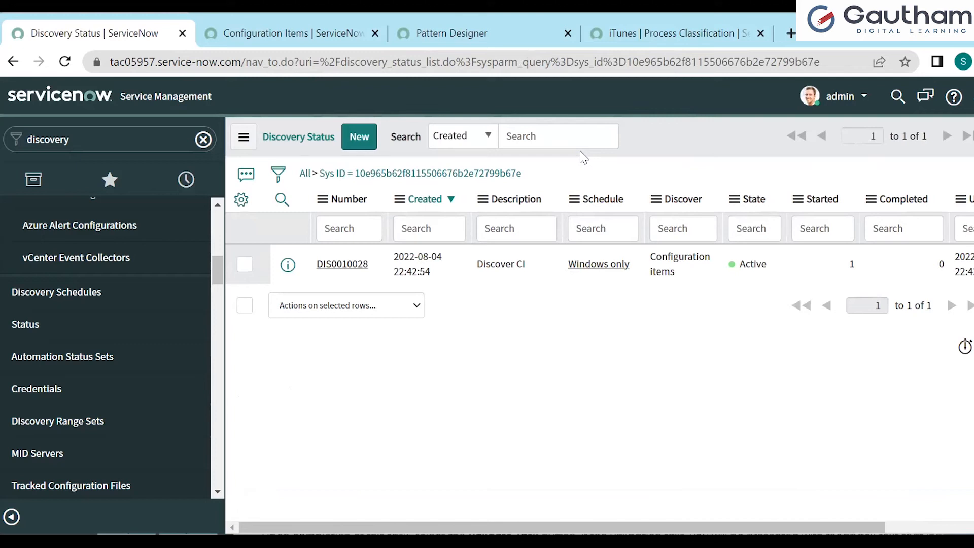
left_click(339, 265)
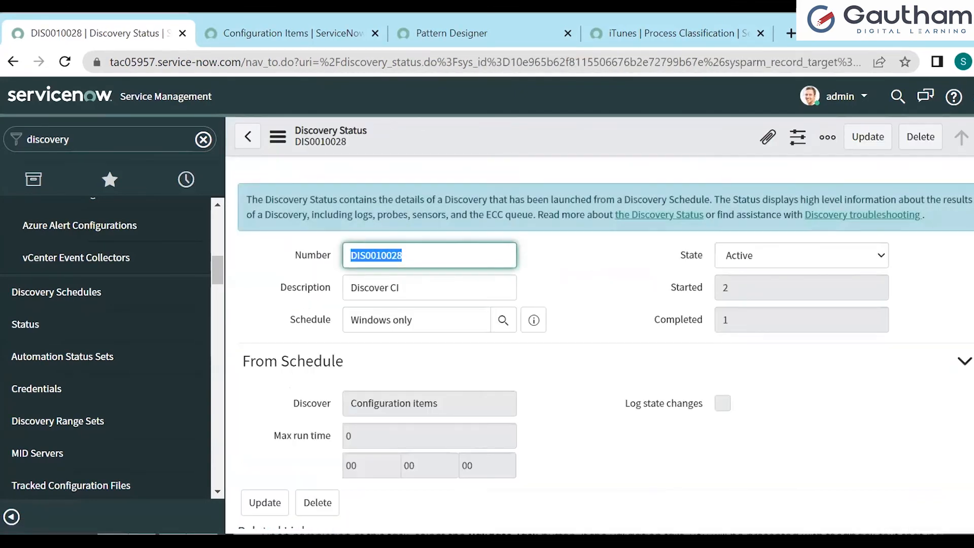
Check the ECC queue entries of the running discovery and refresh its status record.
scroll(436, 279, "down", 7)
left_click(435, 279)
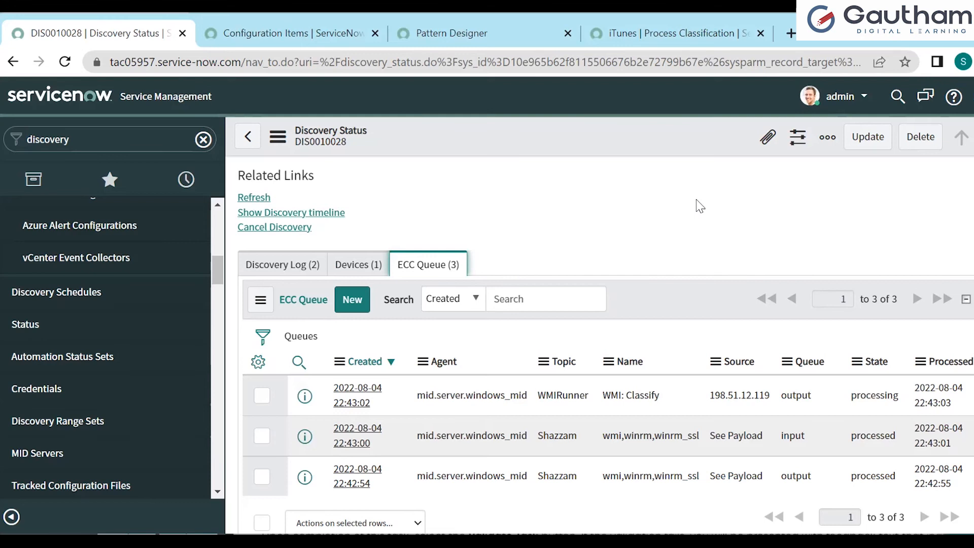
left_click(257, 199)
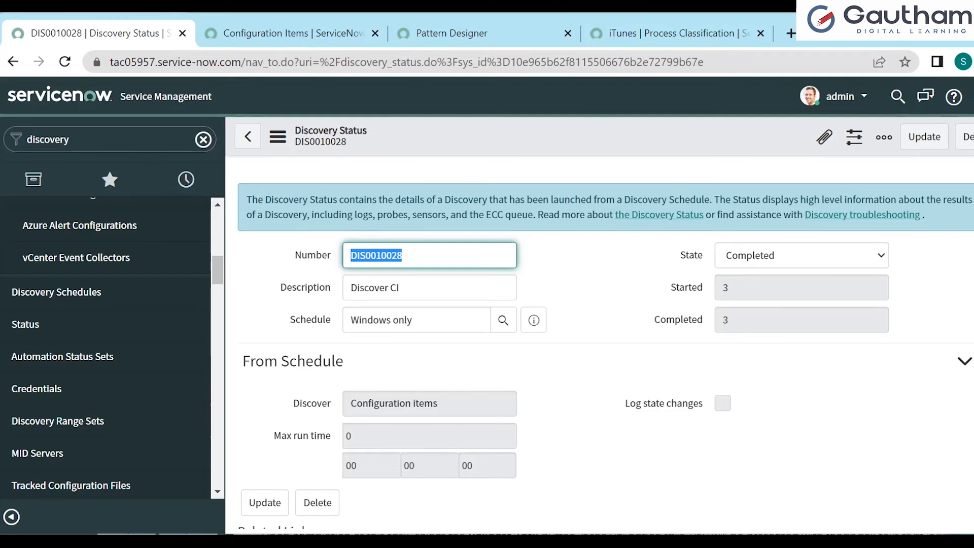
Review the refreshed discovery's state, ECC queue and devices, and refresh the record again.
scroll(606, 345, "down", 3)
scroll(606, 344, "up", 2)
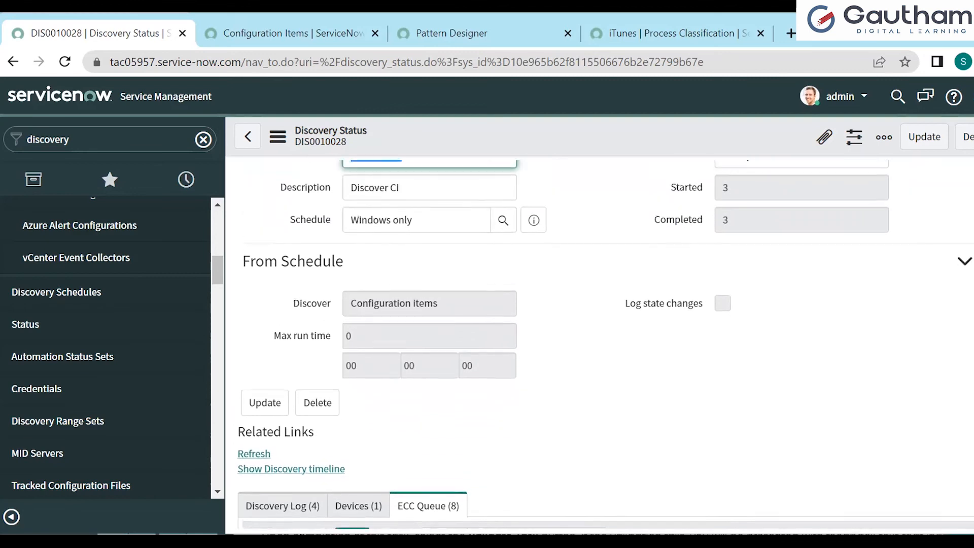
scroll(606, 345, "up", 1)
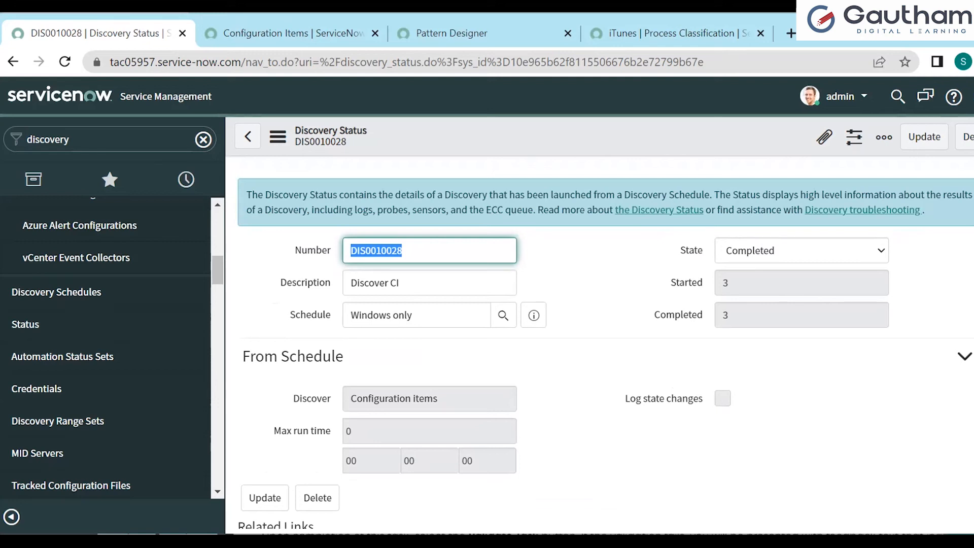
scroll(605, 345, "down", 10)
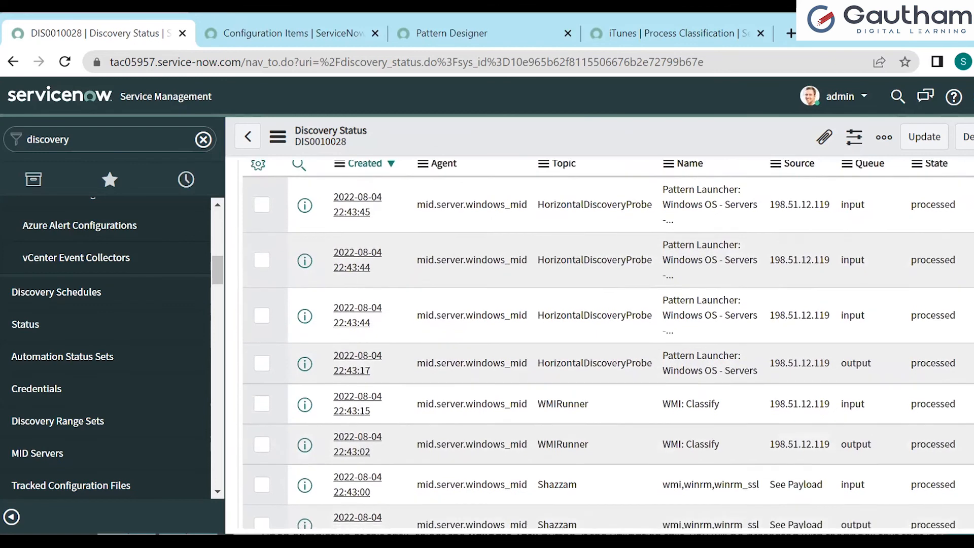
scroll(606, 345, "up", 5)
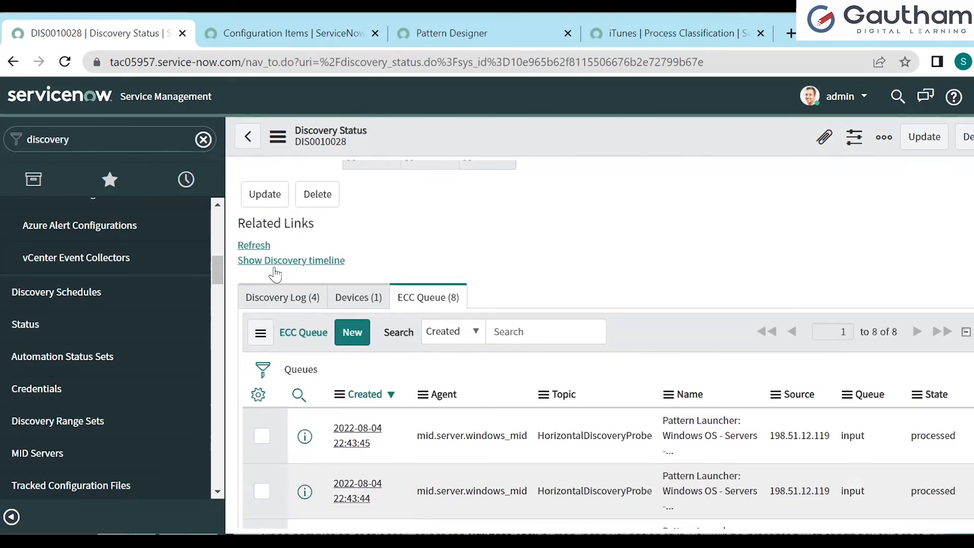
left_click(354, 296)
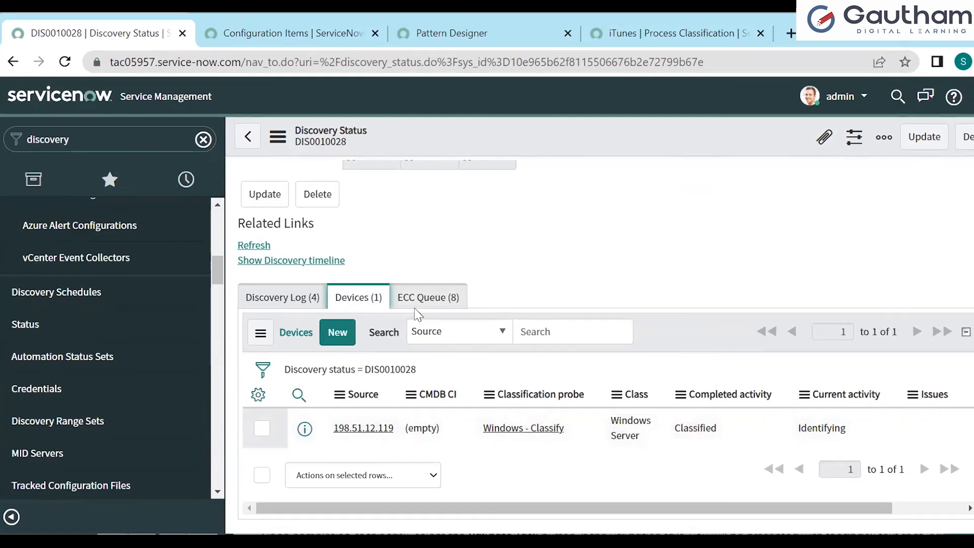
left_click(248, 245)
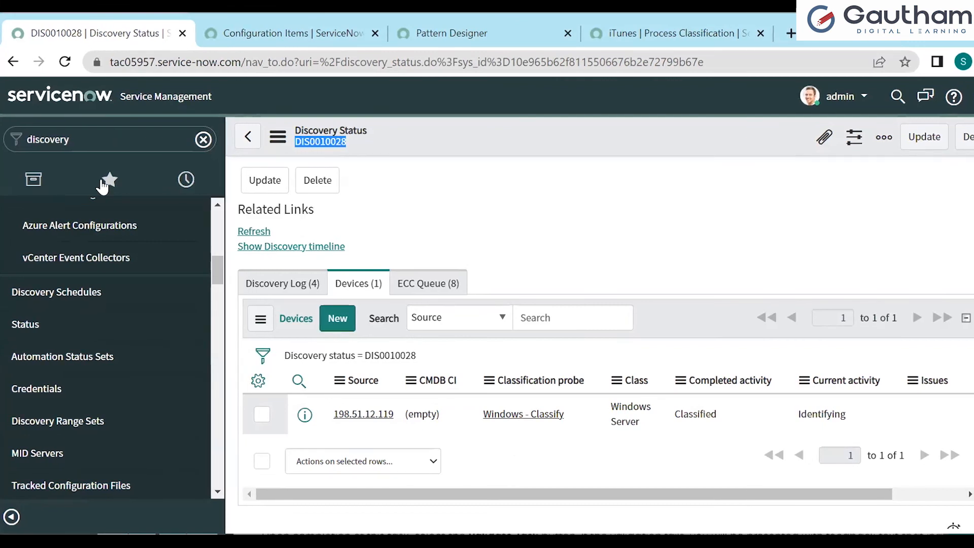
Run a Quick Discovery on target IP 198.51.12.119 with MID server windows_mid, and check the CMDB CI of its device.
left_click(81, 292)
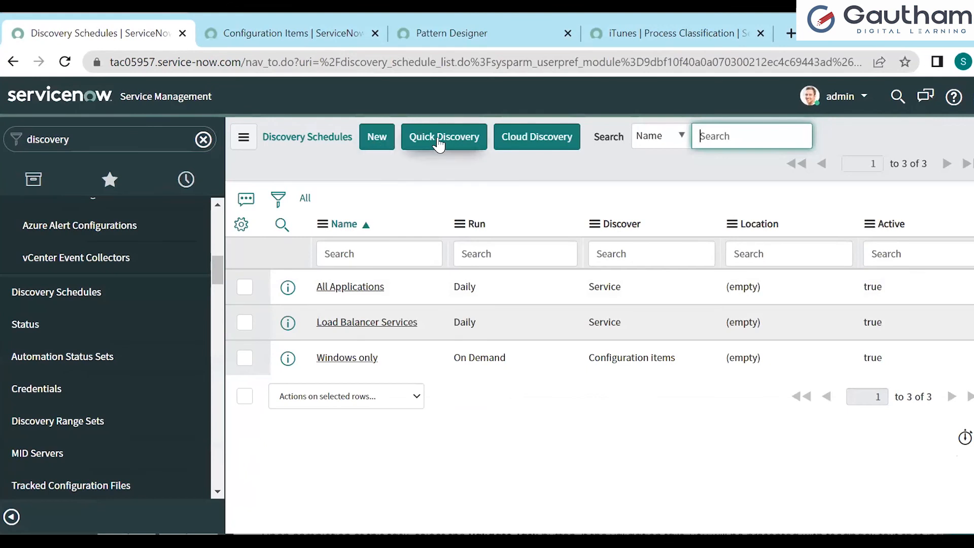
left_click(439, 144)
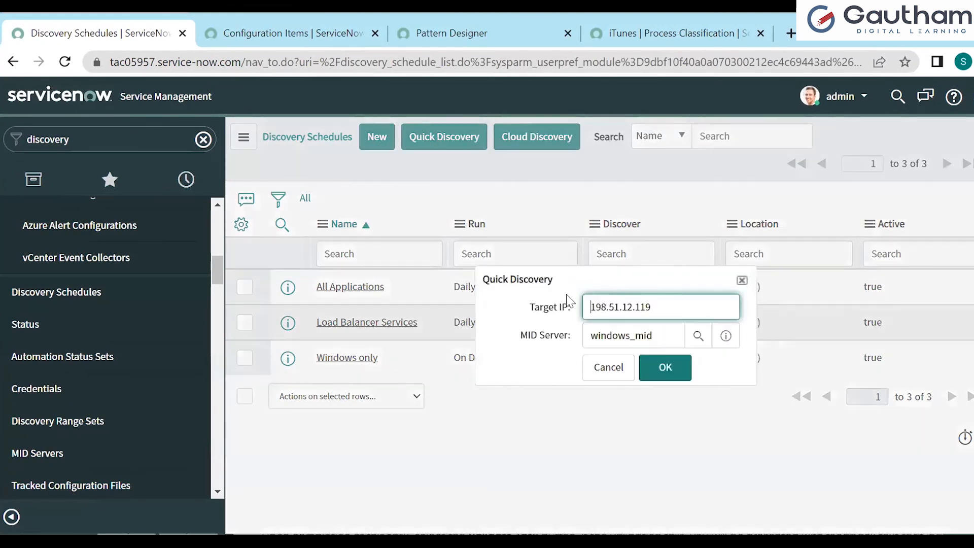
left_click(661, 374)
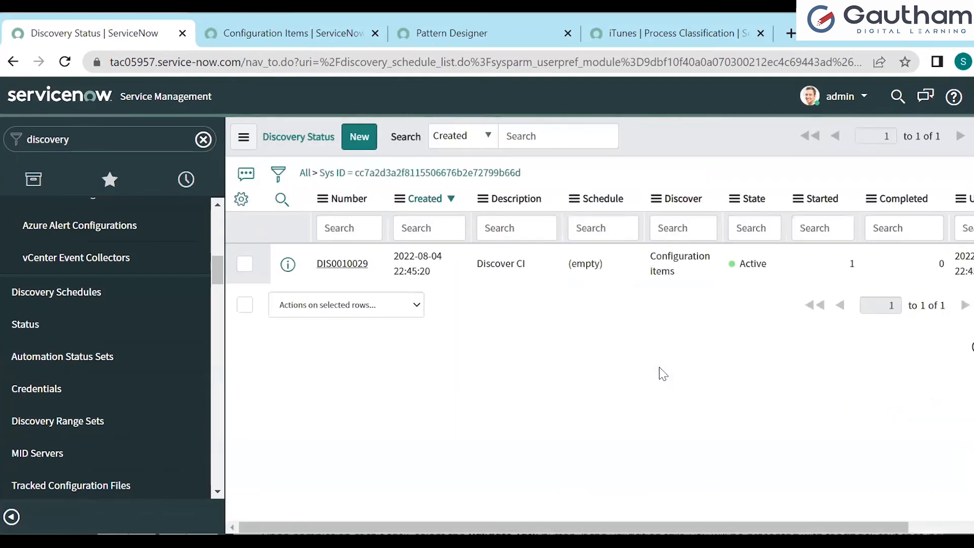
left_click(335, 265)
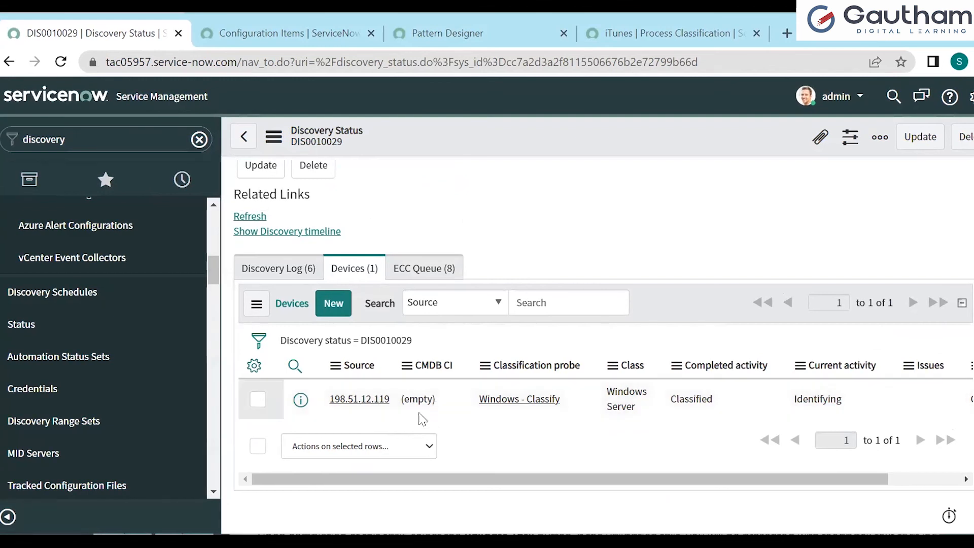
left_click(426, 398)
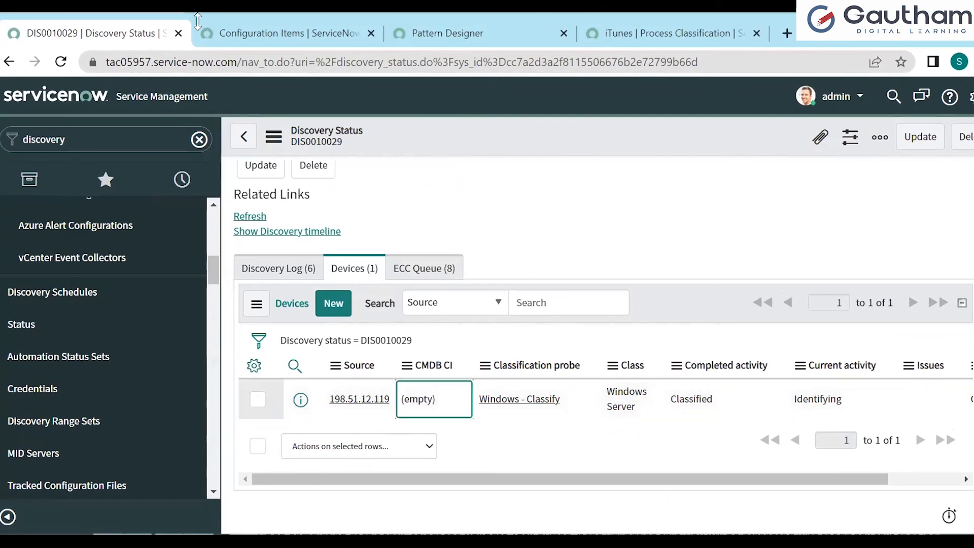
Open the full configuration item list with cmdb_ci.list and sort it by Updated in descending order.
left_click(262, 36)
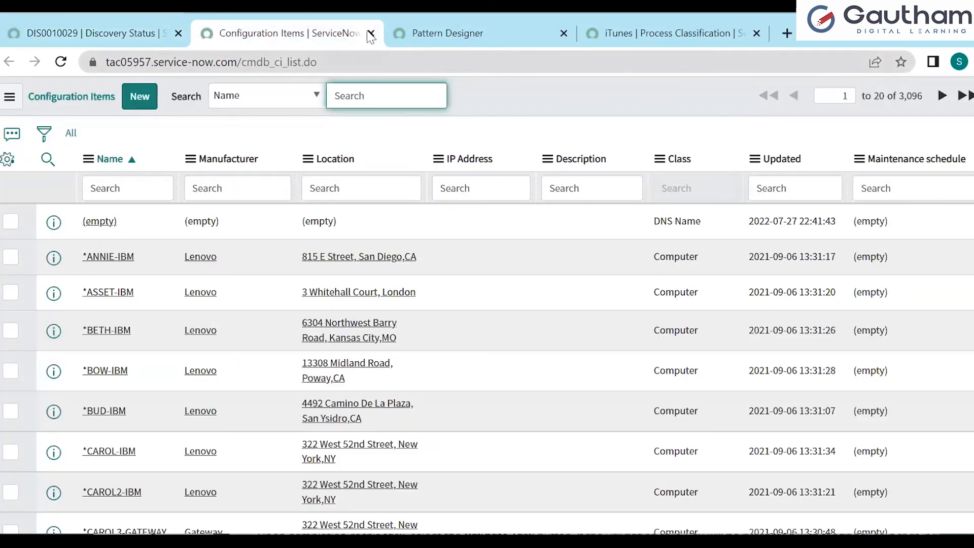
left_click(124, 31)
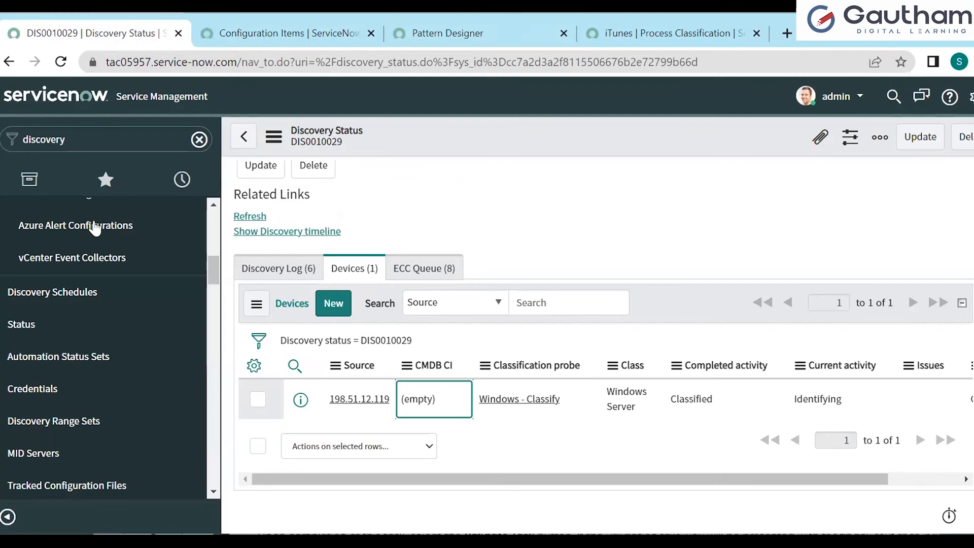
double_click(111, 135)
type("cm")
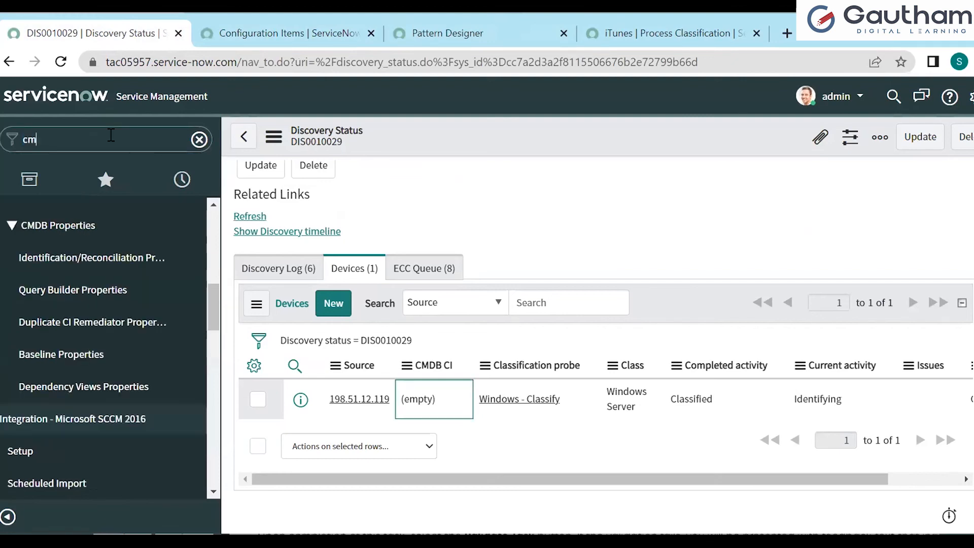
type("db_ci")
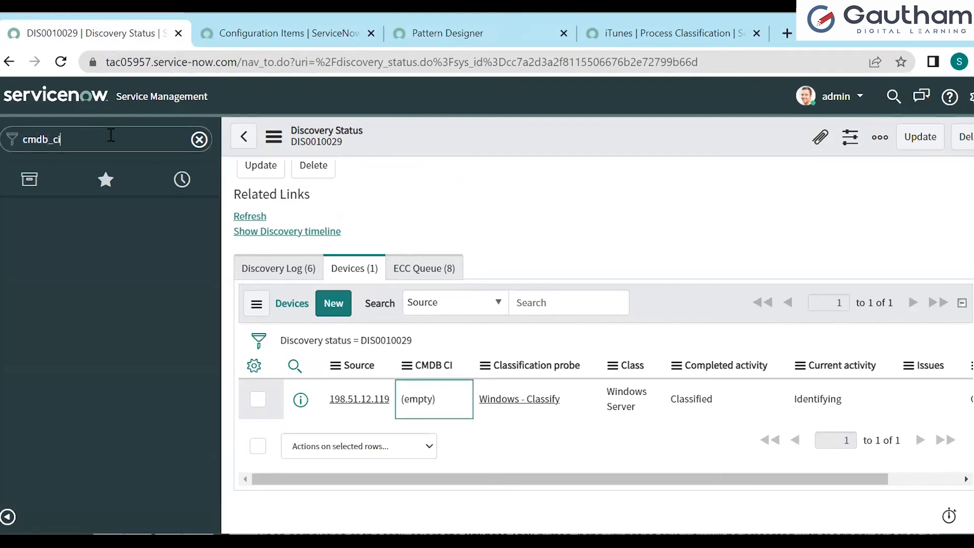
type(".list")
key("Return")
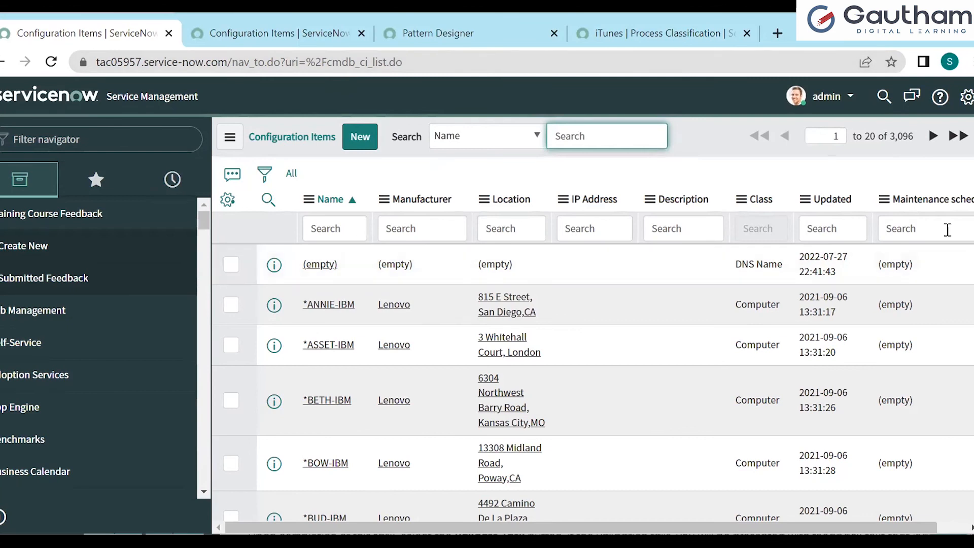
left_click(825, 202)
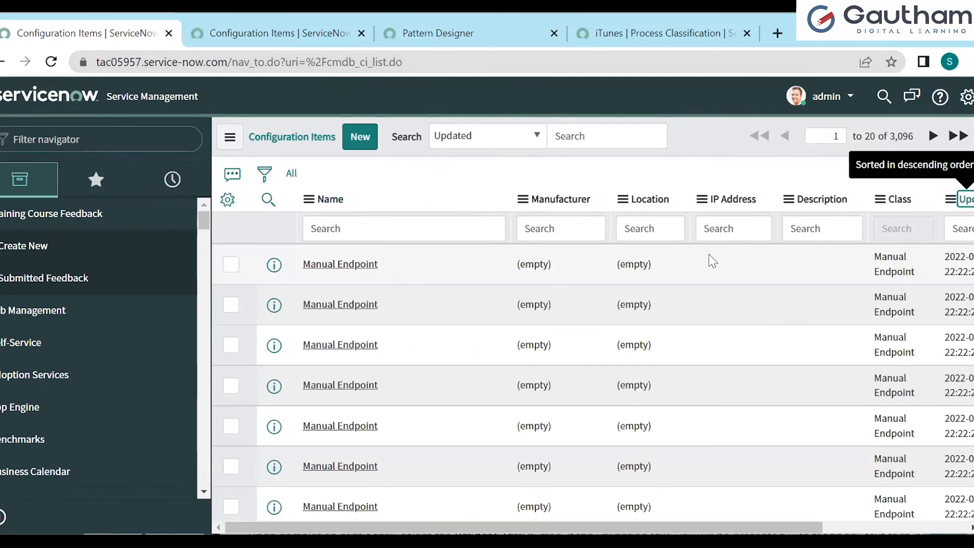
left_click(466, 230)
type("*ip")
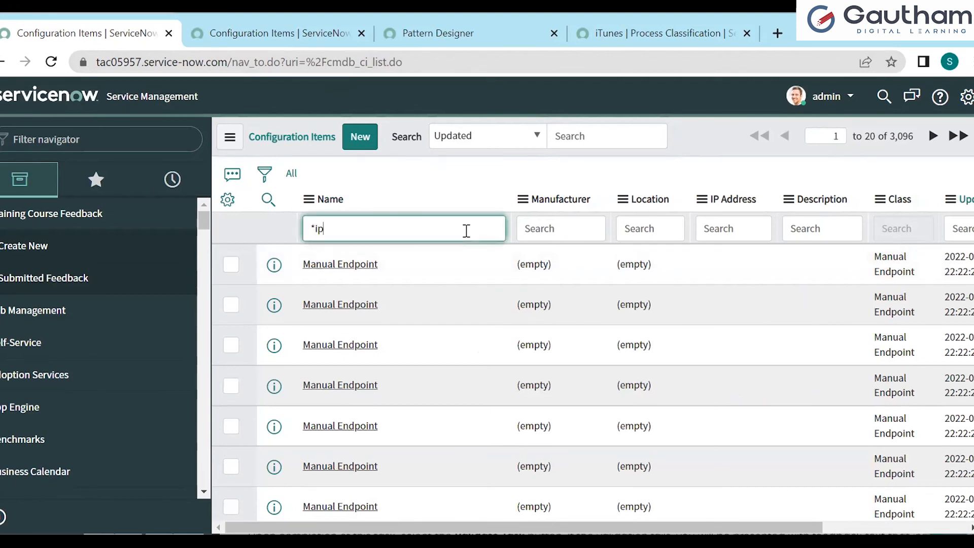
type("-")
key("Return")
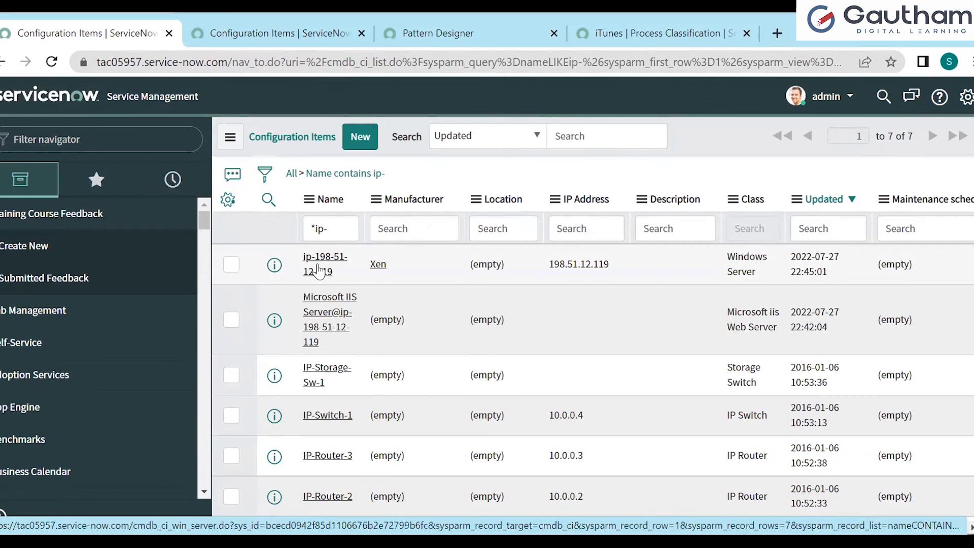
left_click(318, 271)
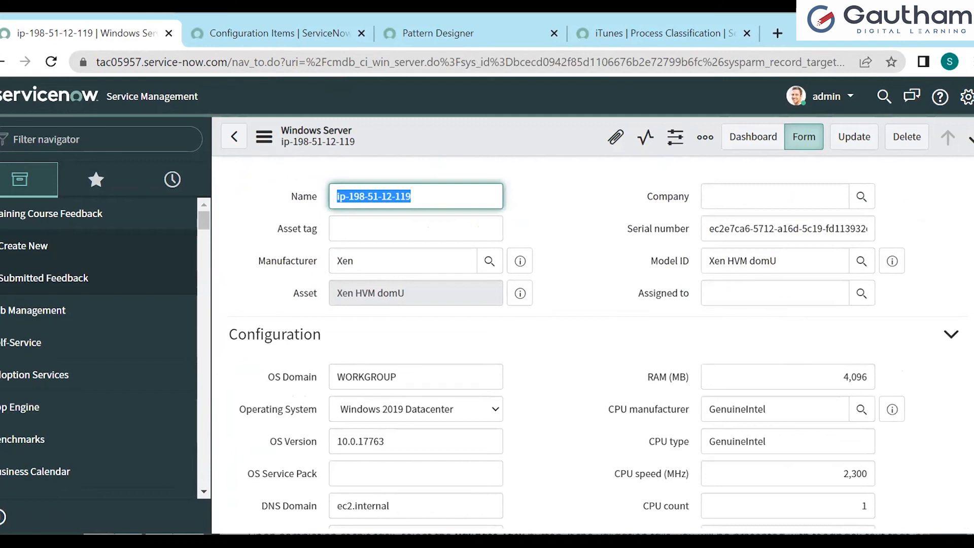
scroll(962, 384, "down", 12)
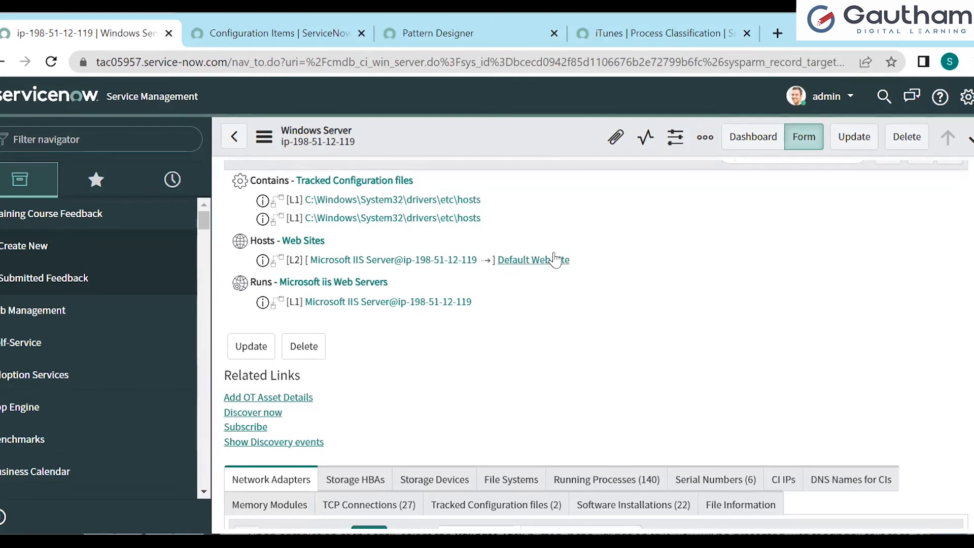
Return to the iTunes process classification and save the record.
left_click(618, 31)
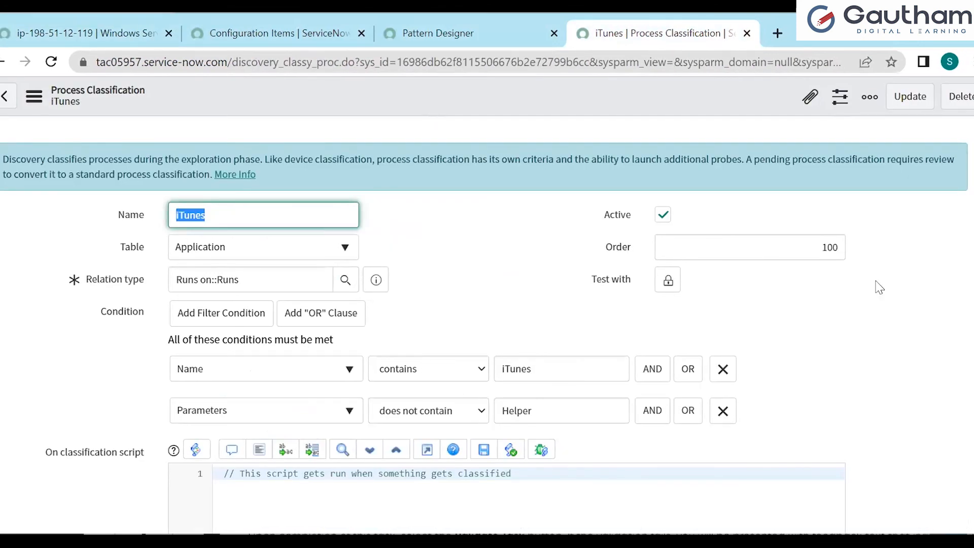
right_click(462, 96)
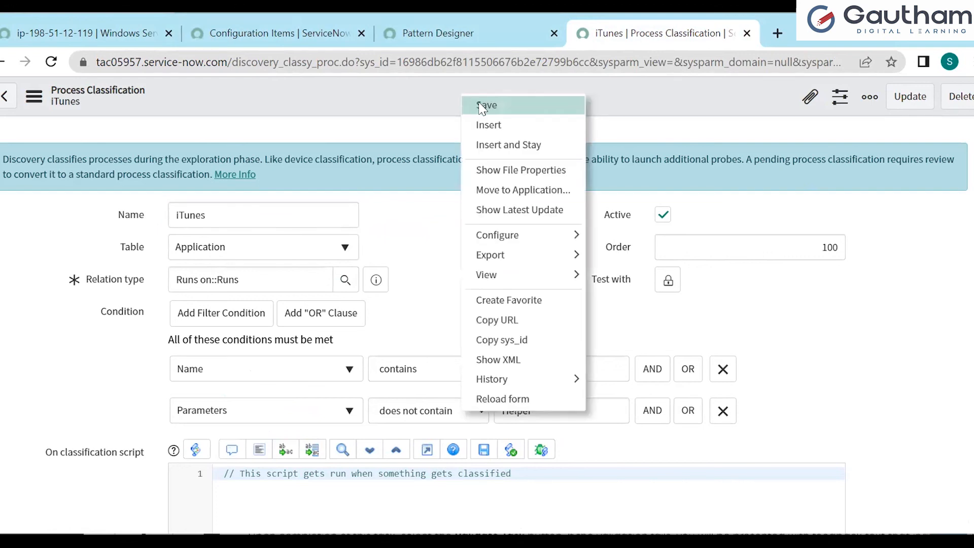
left_click(482, 106)
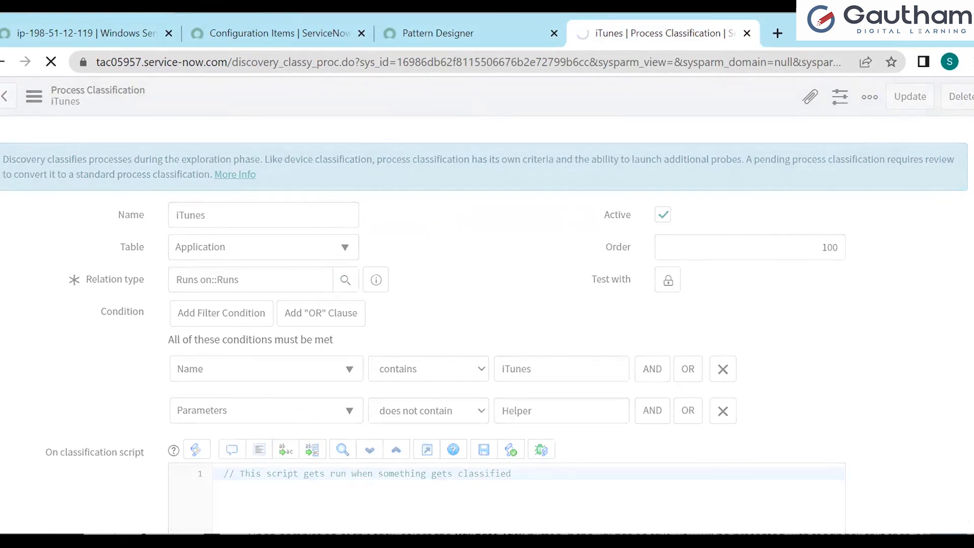